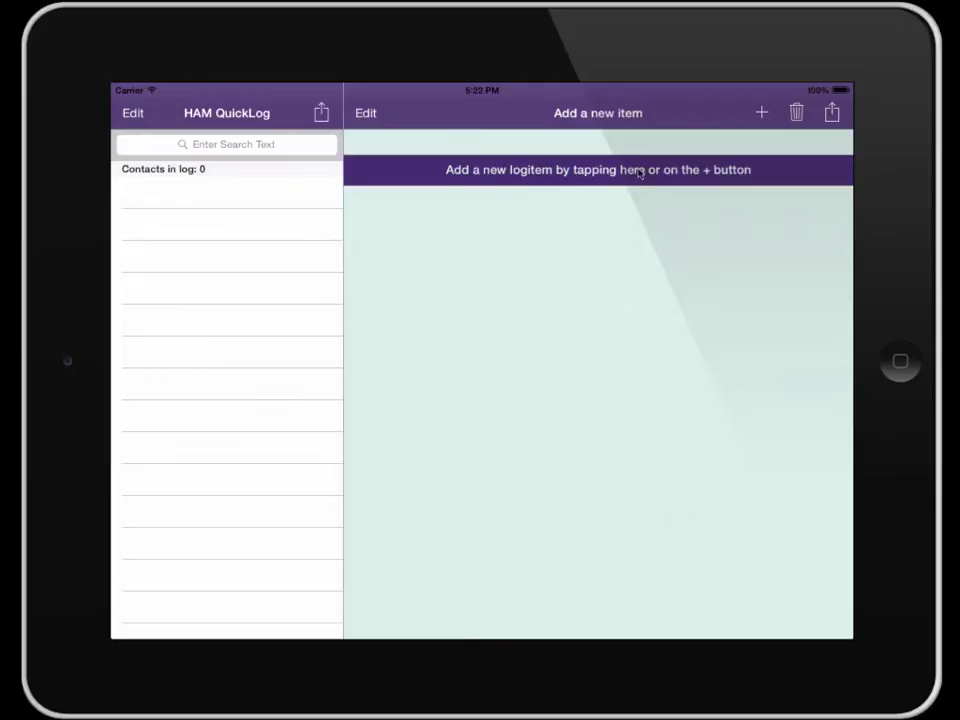
Start a new log entry and enter PD1TT as its callsign.
{"action": "left_click", "coordinate": [762, 114]}
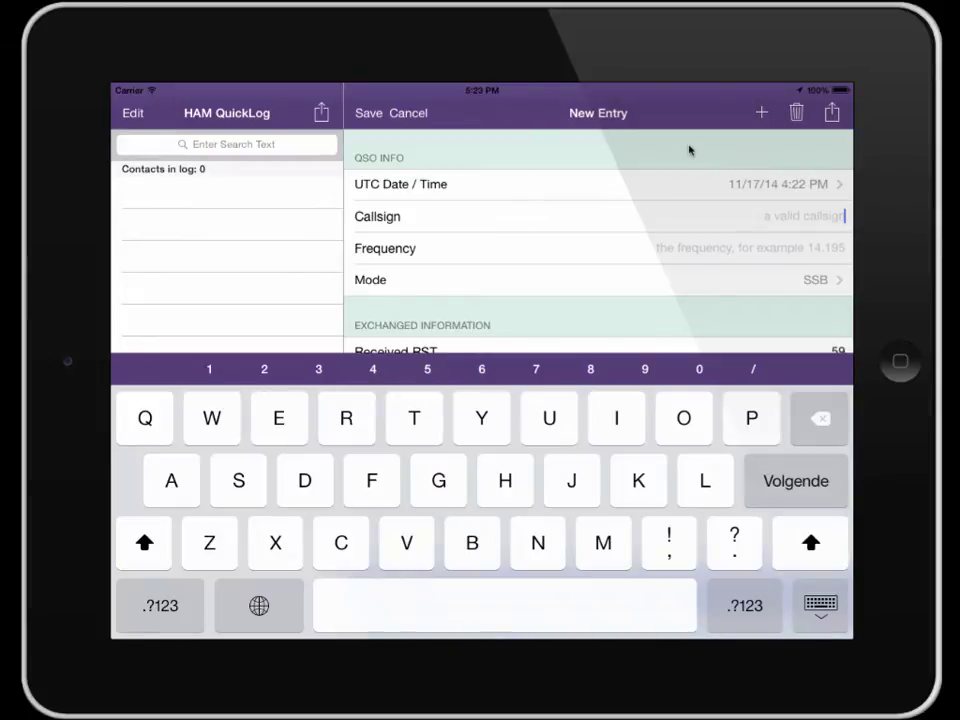
{"action": "left_click", "coordinate": [751, 419]}
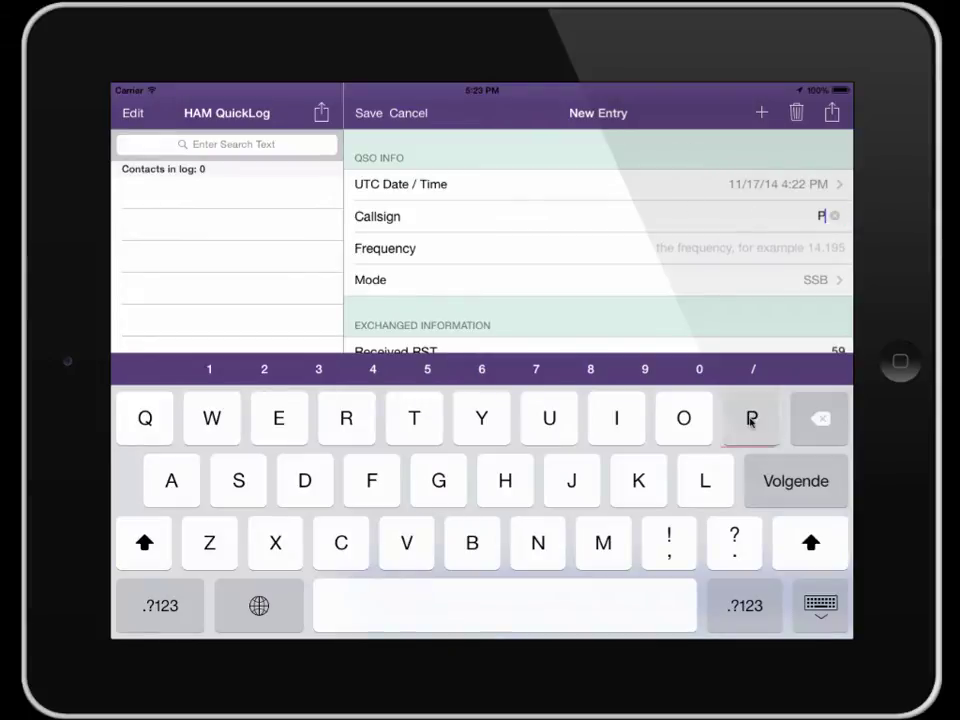
{"action": "left_click", "coordinate": [306, 481]}
{"action": "left_click", "coordinate": [211, 370]}
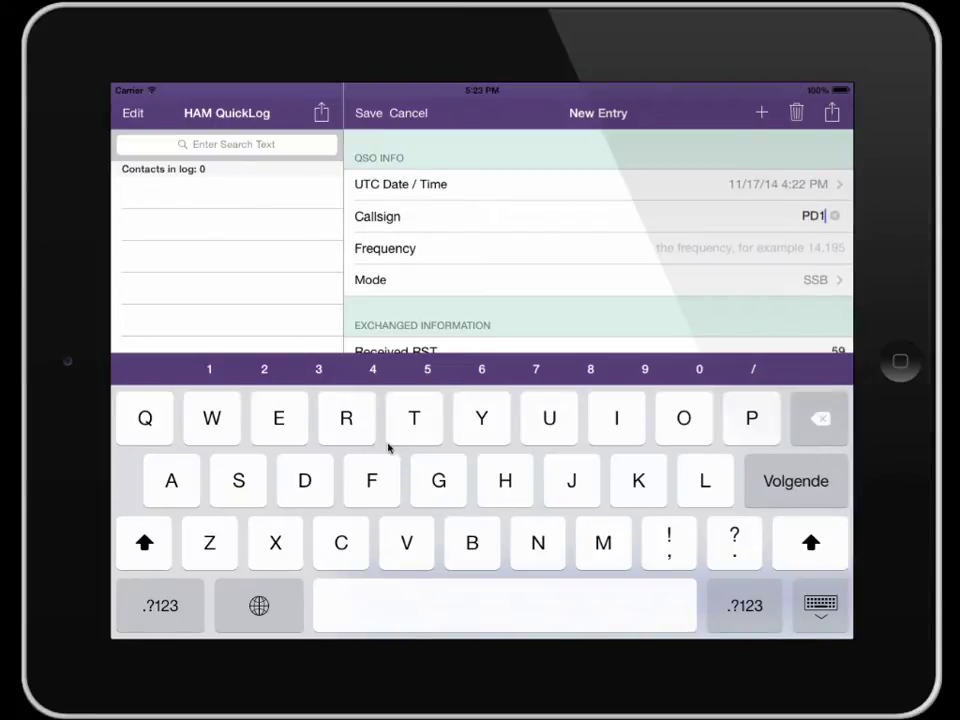
{"action": "left_click", "coordinate": [416, 425]}
{"action": "left_click", "coordinate": [416, 425]}
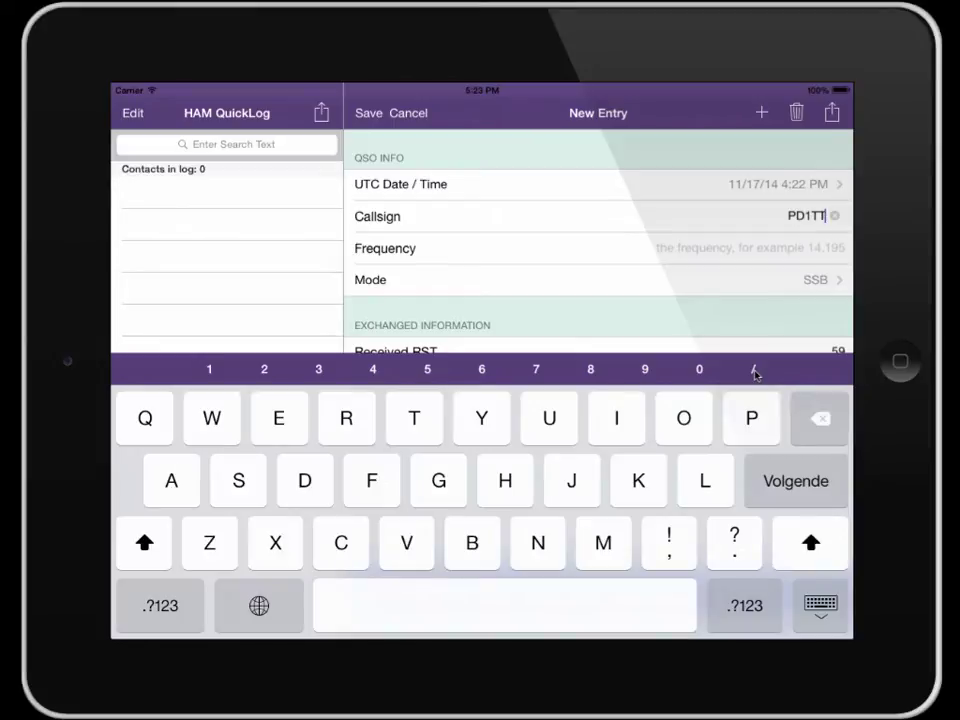
Set the new entry's frequency to 21.223 and save the contact.
{"action": "left_click", "coordinate": [815, 254]}
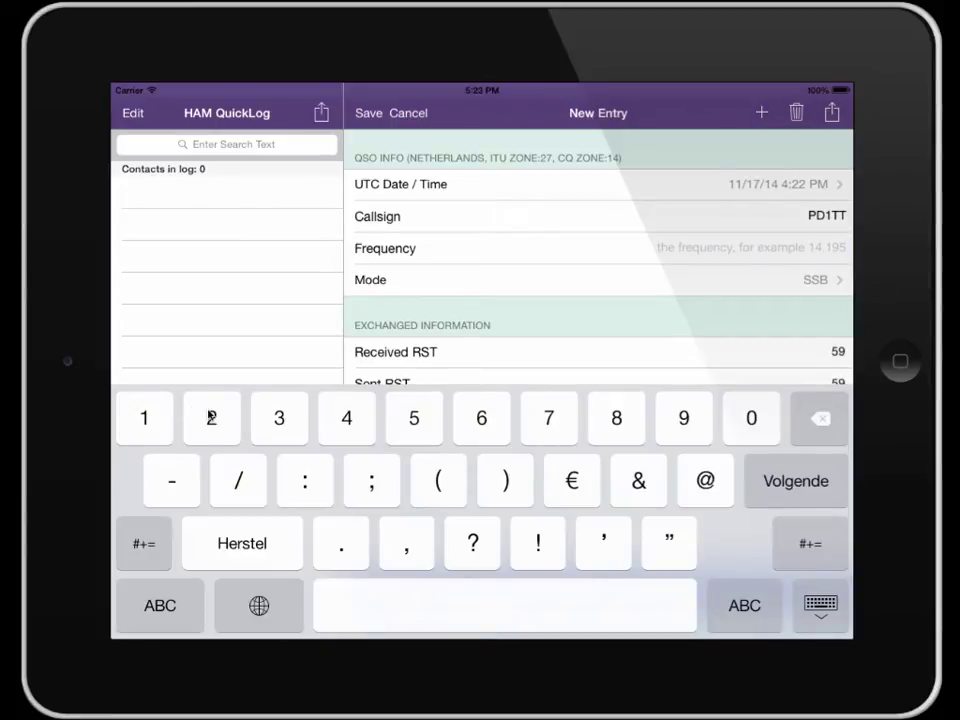
{"action": "type", "text": "21."}
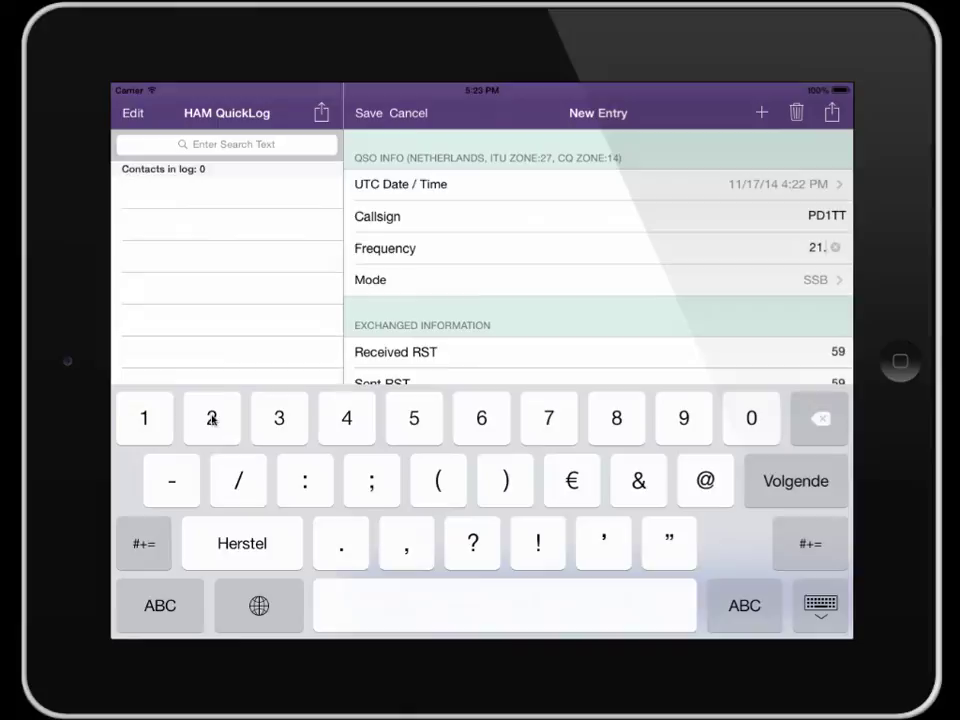
{"action": "type", "text": "223"}
{"action": "left_click", "coordinate": [368, 114]}
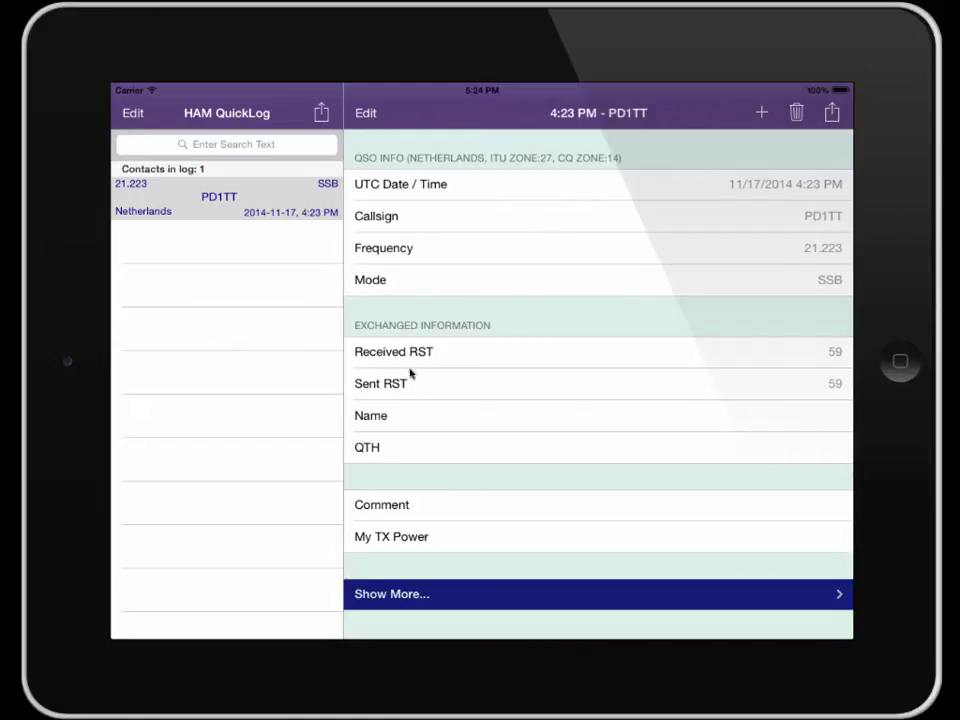
{"action": "left_click", "coordinate": [380, 597]}
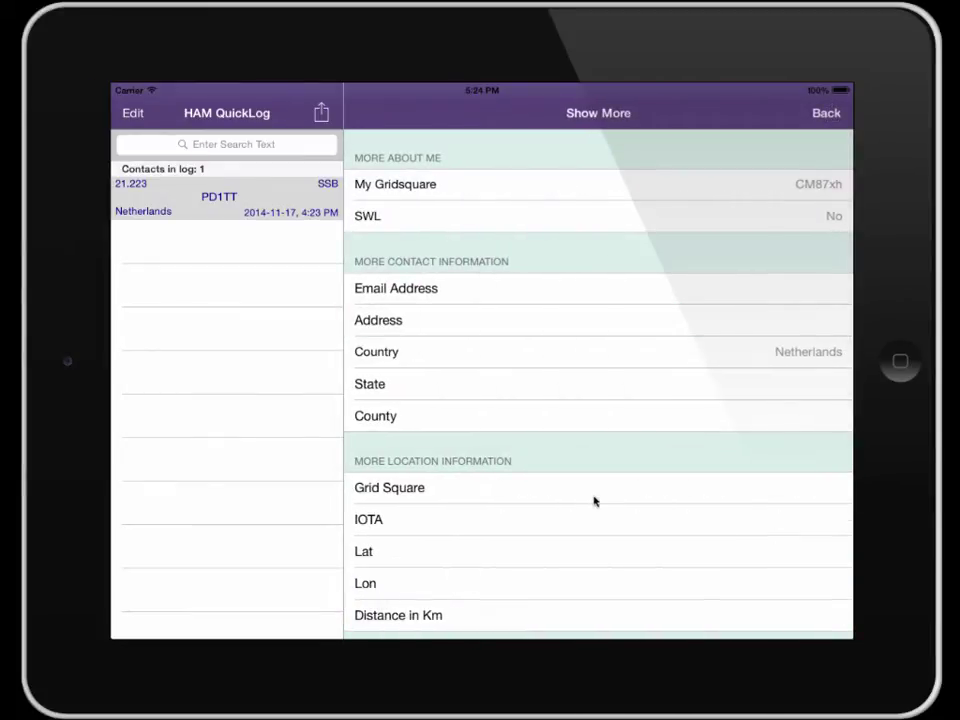
{"action": "left_click_drag", "start_coordinate": [598, 497], "coordinate": [602, 427]}
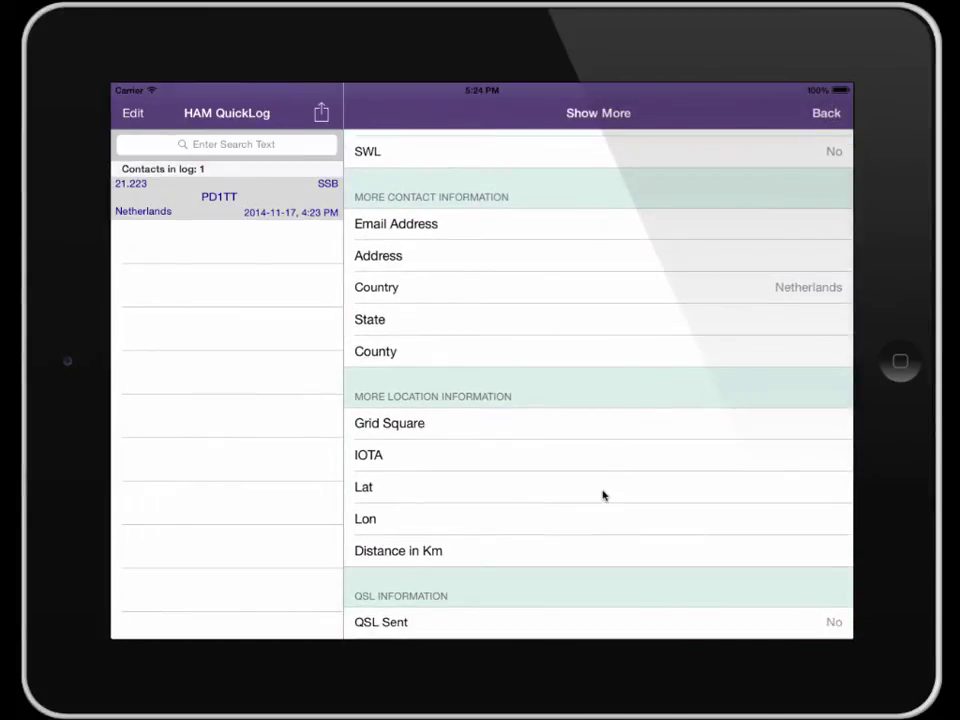
{"action": "left_click_drag", "start_coordinate": [602, 495], "coordinate": [585, 189]}
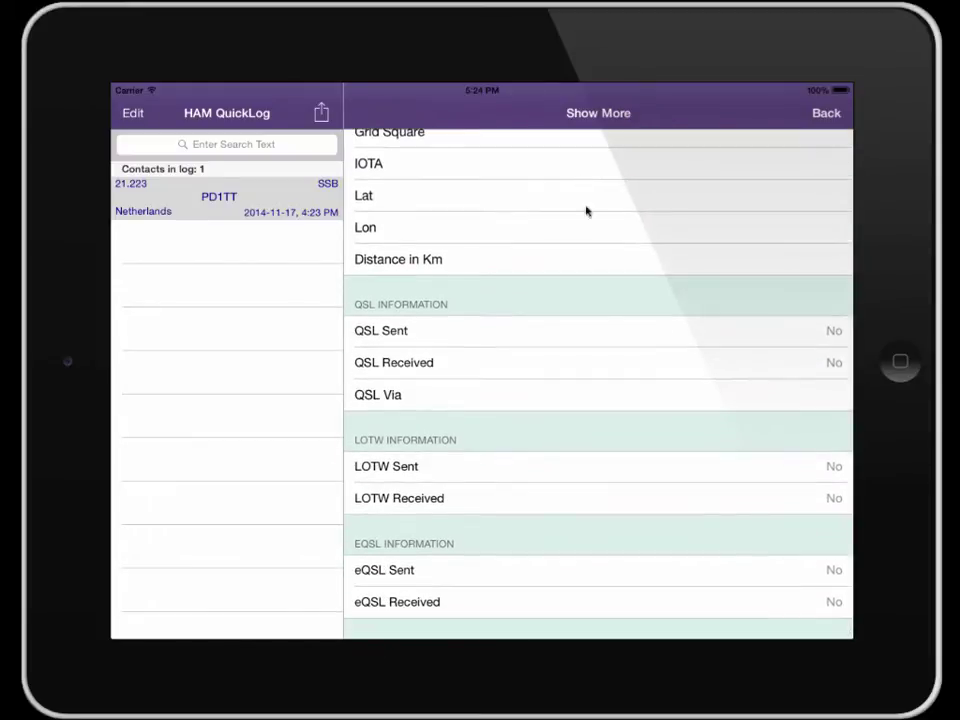
{"action": "mouse_move", "coordinate": [600, 356]}
{"action": "left_mouse_down"}
{"action": "mouse_move", "coordinate": [603, 263]}
{"action": "mouse_move", "coordinate": [600, 375]}
{"action": "left_mouse_up"}
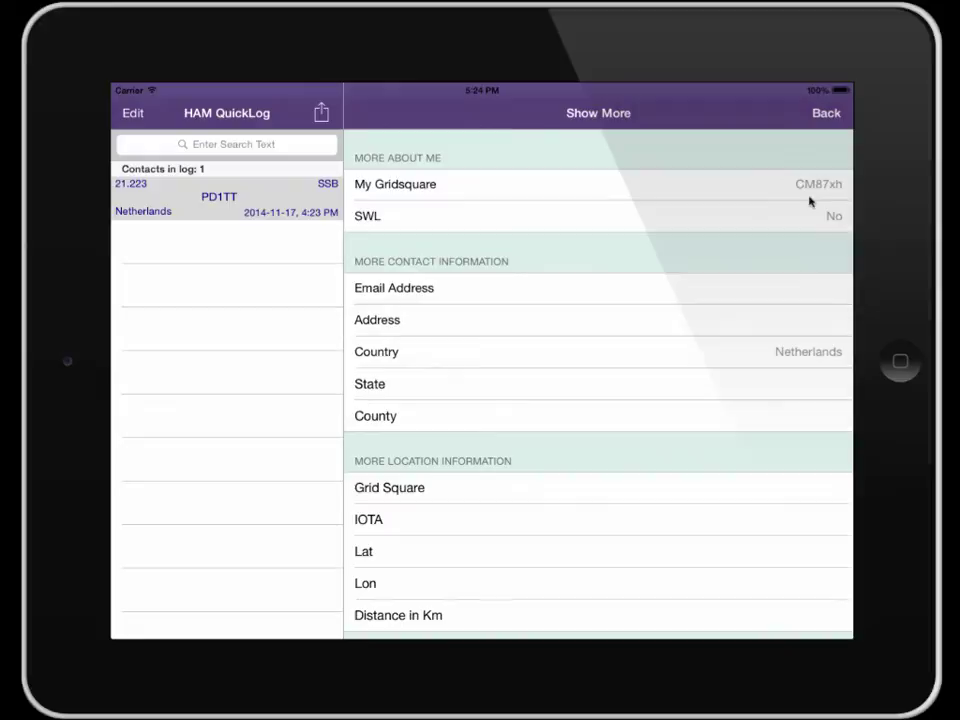
{"action": "left_click", "coordinate": [826, 115]}
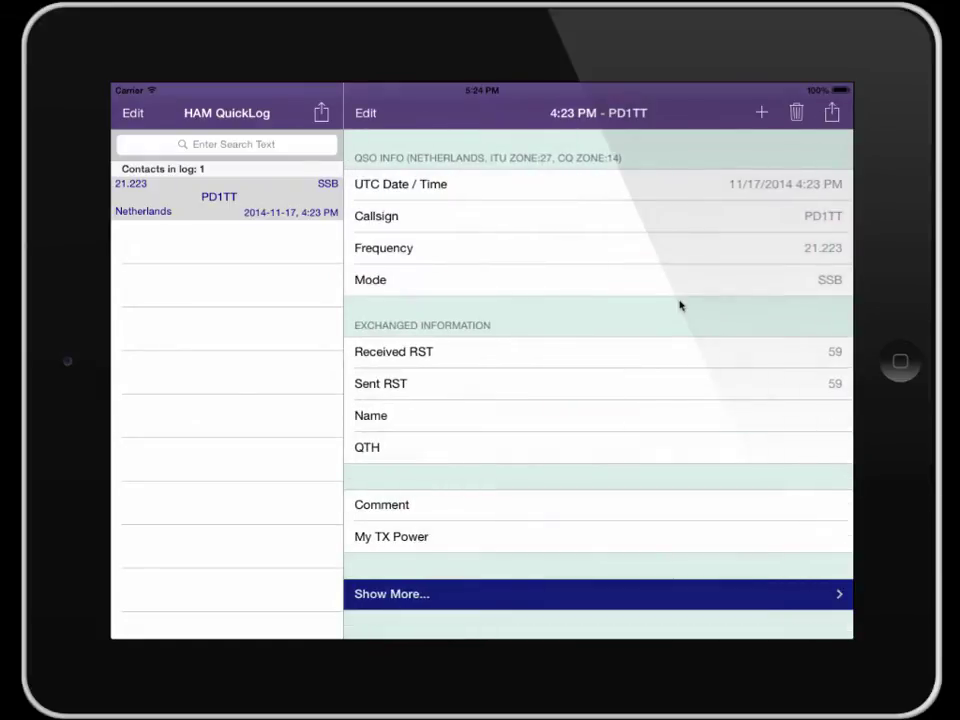
{"action": "left_click", "coordinate": [762, 113]}
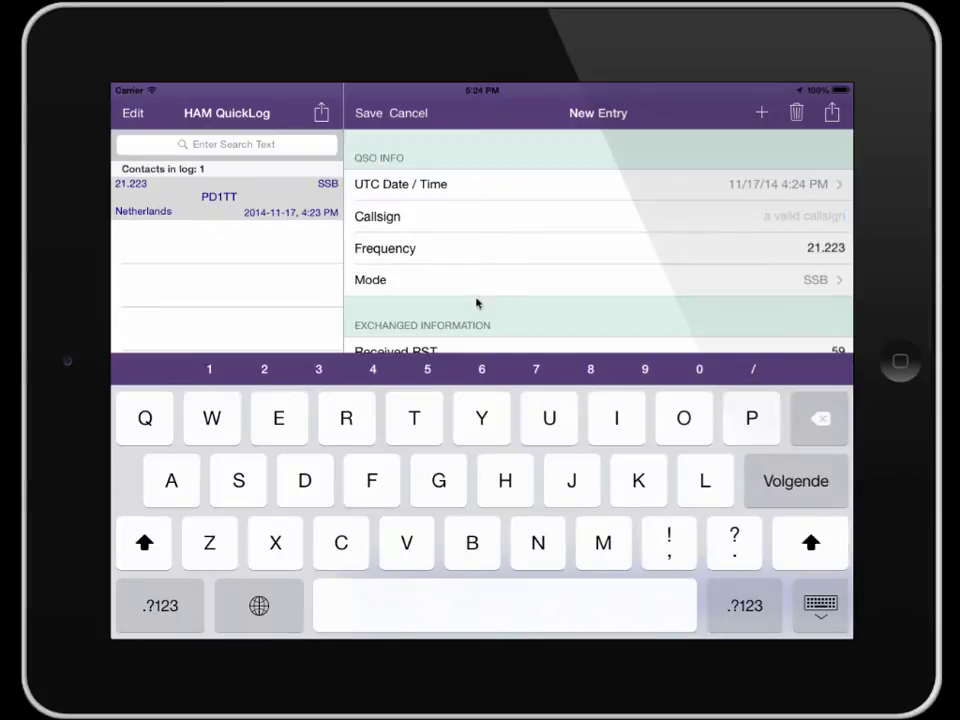
{"action": "type", "text": "WA"}
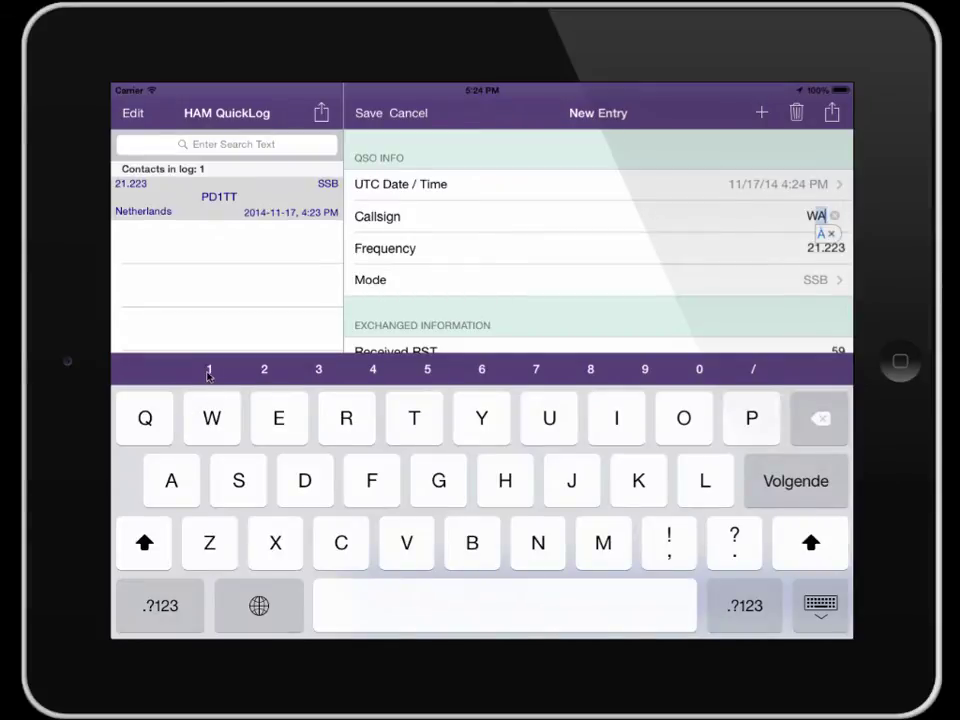
{"action": "type", "text": "1AW"}
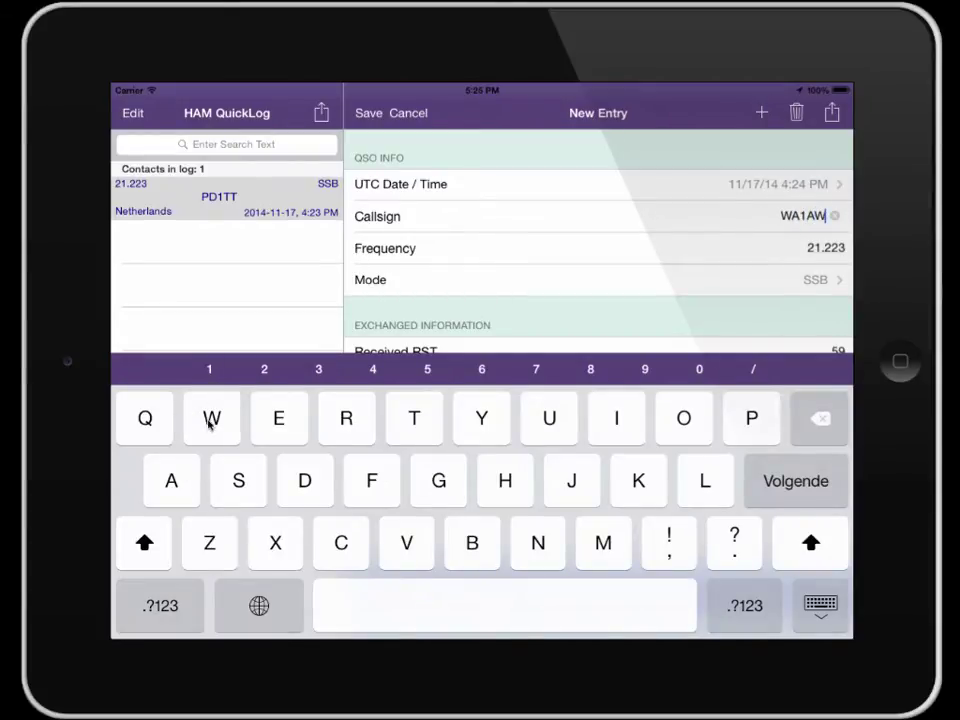
{"action": "left_click", "coordinate": [368, 113]}
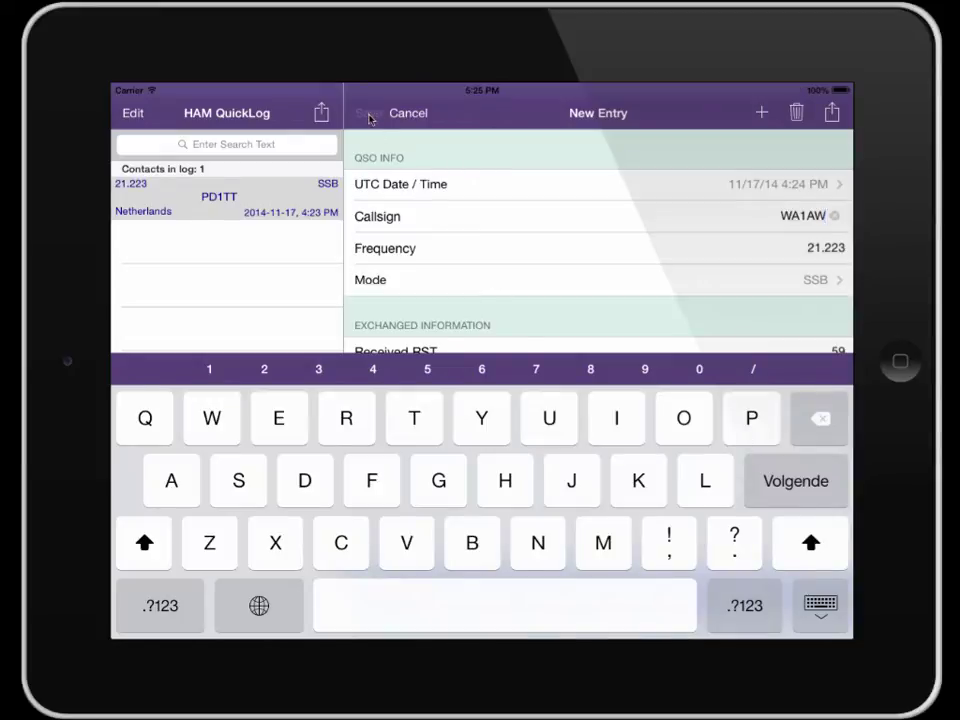
Log a contact with callsign EA0JC, look up its country and zones, and save it.
{"action": "left_click", "coordinate": [762, 113]}
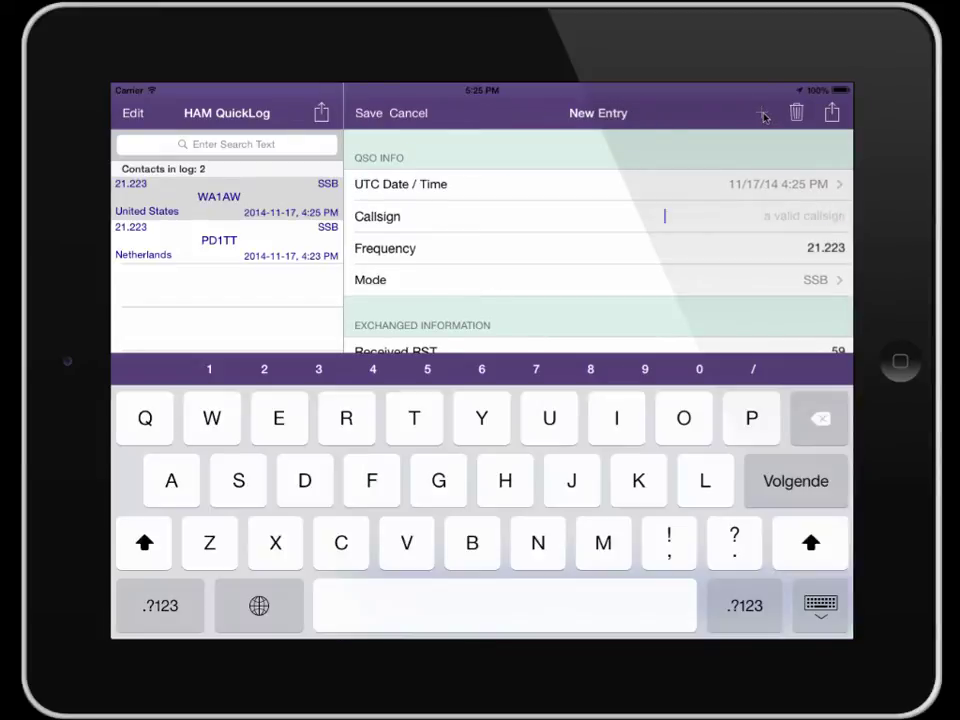
{"action": "type", "text": "EA"}
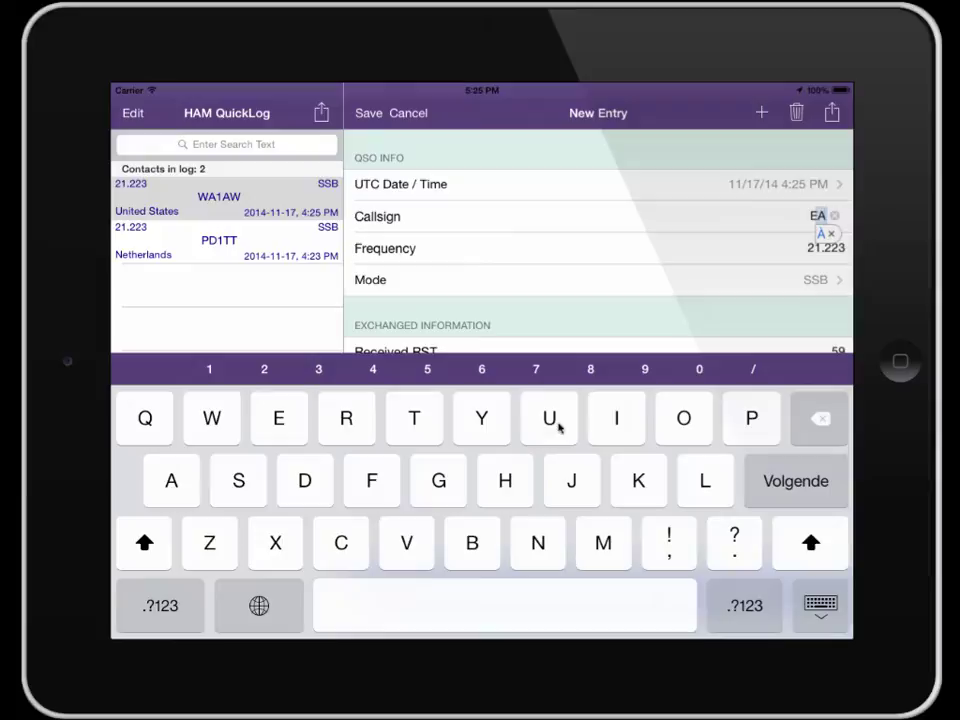
{"action": "type", "text": "0JC"}
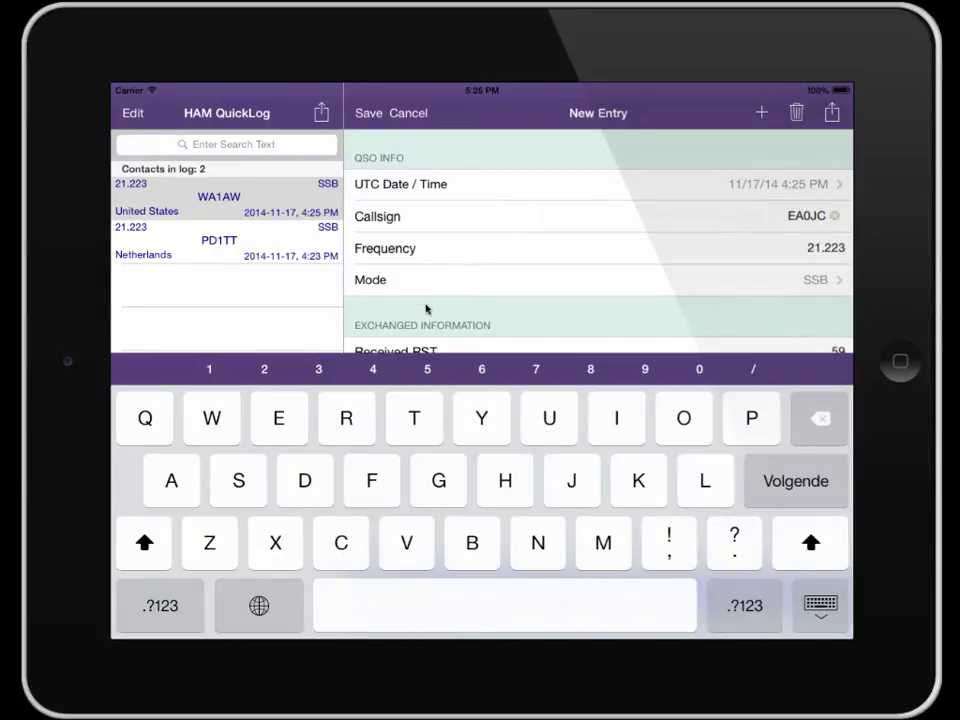
{"action": "left_click", "coordinate": [818, 252]}
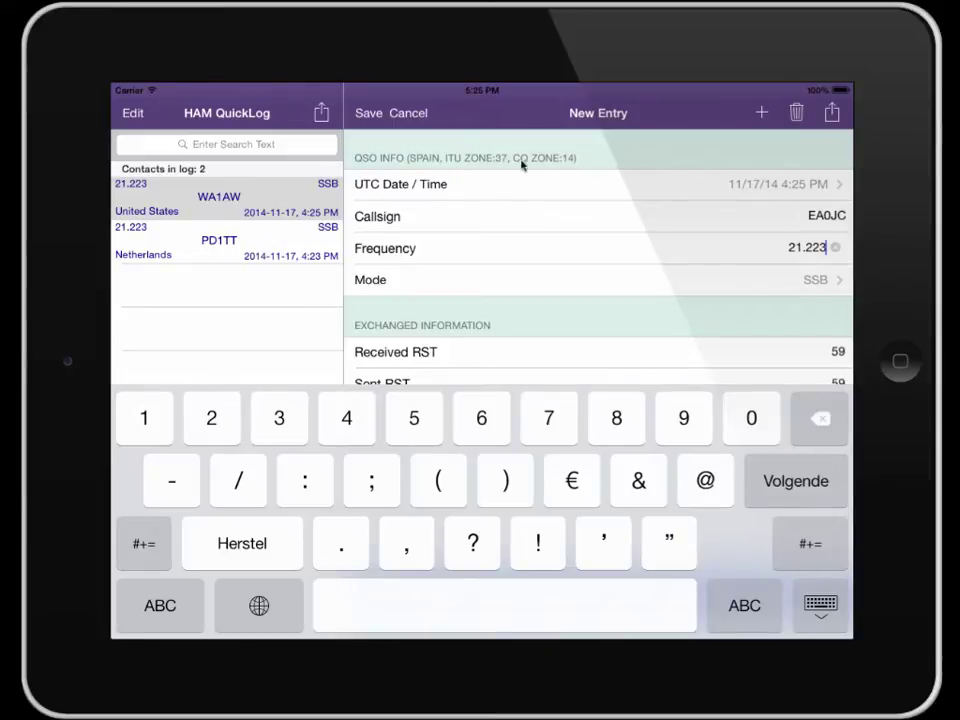
{"action": "left_click", "coordinate": [369, 113]}
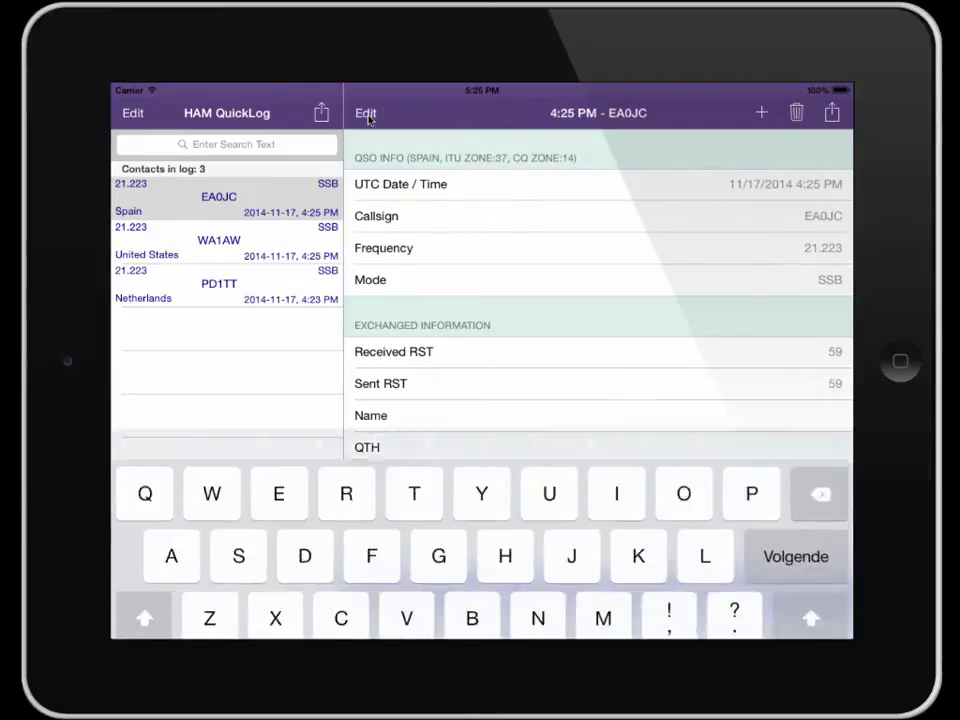
Log a contact with callsign JY1 and save it.
{"action": "left_click", "coordinate": [762, 113]}
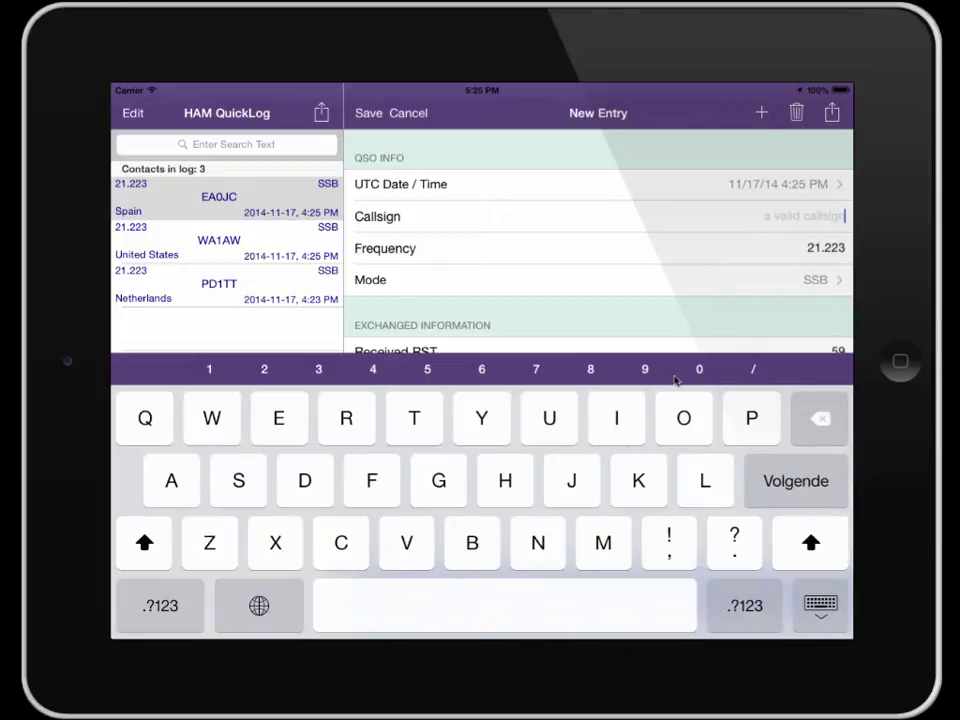
{"action": "left_click", "coordinate": [576, 490]}
{"action": "left_click", "coordinate": [480, 420]}
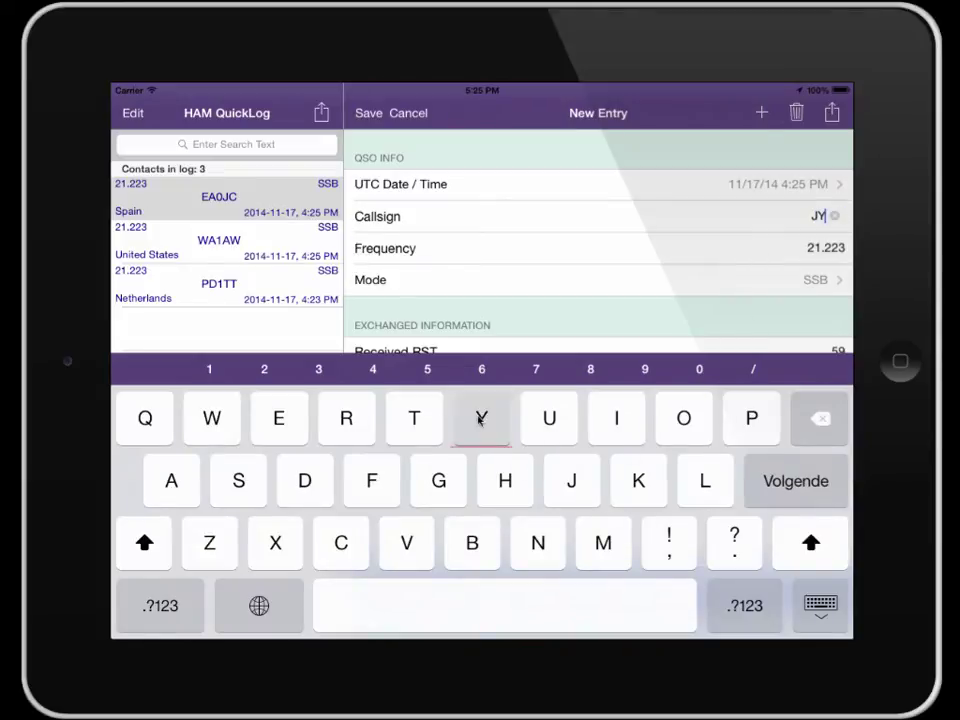
{"action": "left_click", "coordinate": [210, 370]}
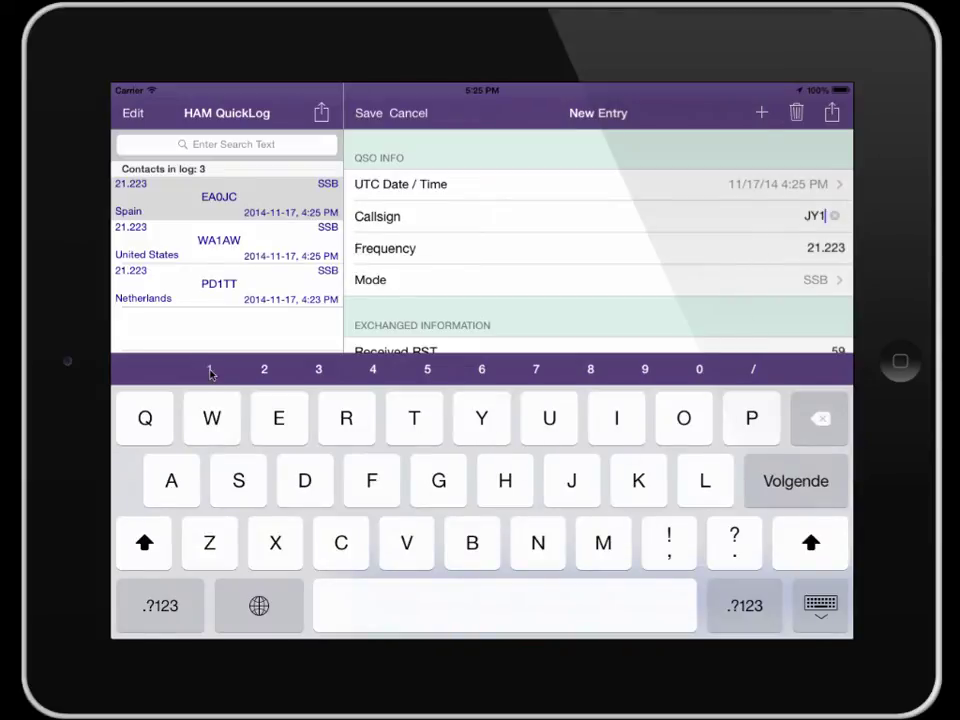
{"action": "left_click", "coordinate": [368, 113]}
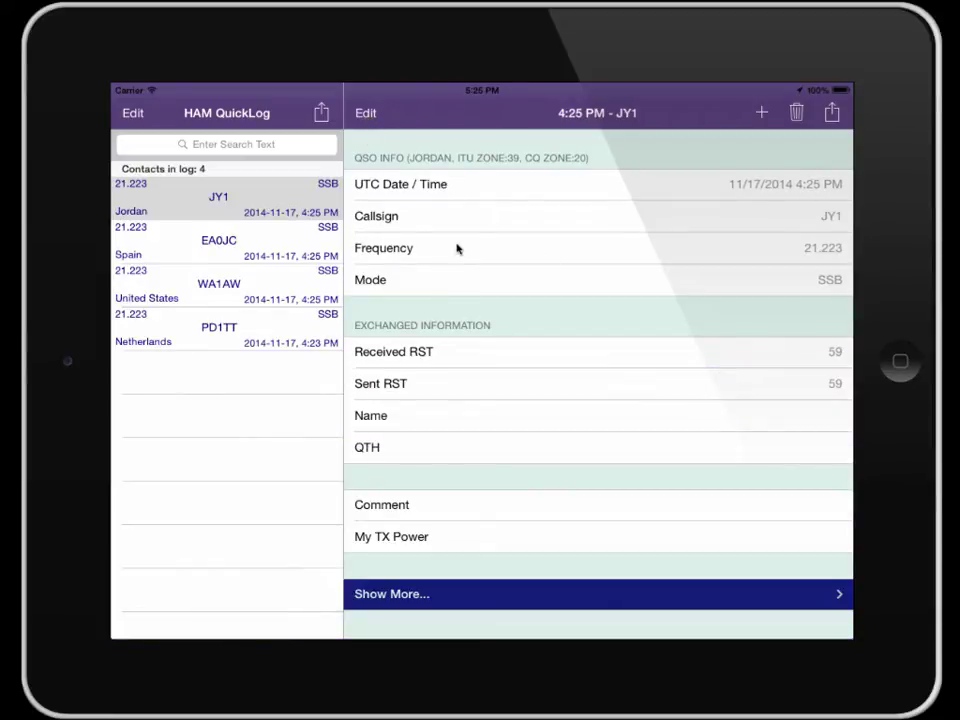
Select the JY1 contact, look over the Logfile Maintenance options, and dismiss them without choosing one.
{"action": "left_click", "coordinate": [216, 198]}
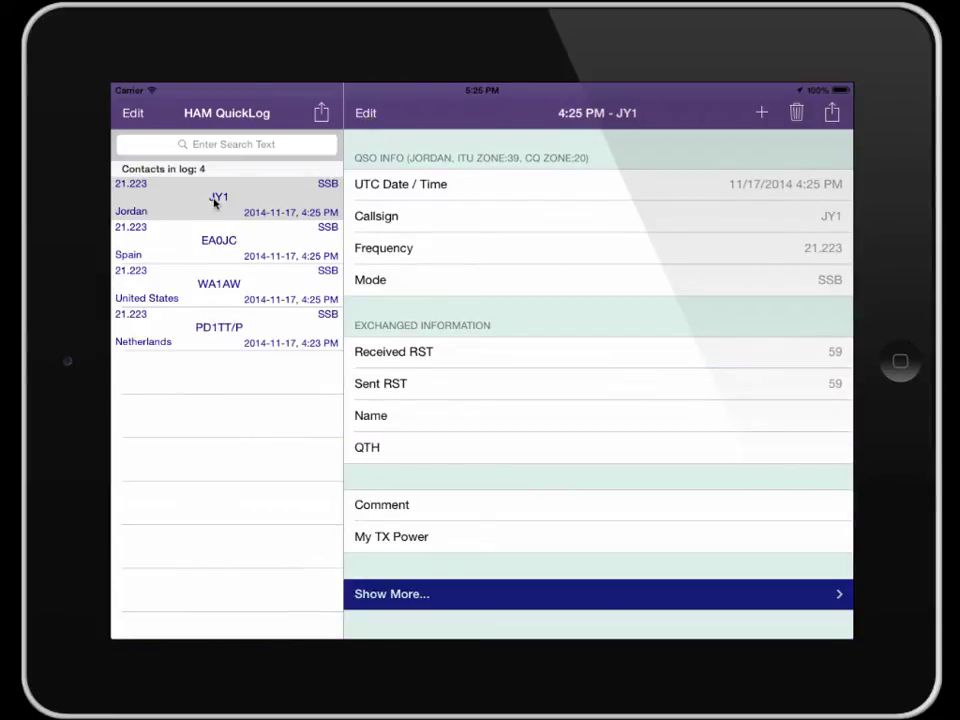
{"action": "left_click", "coordinate": [321, 114]}
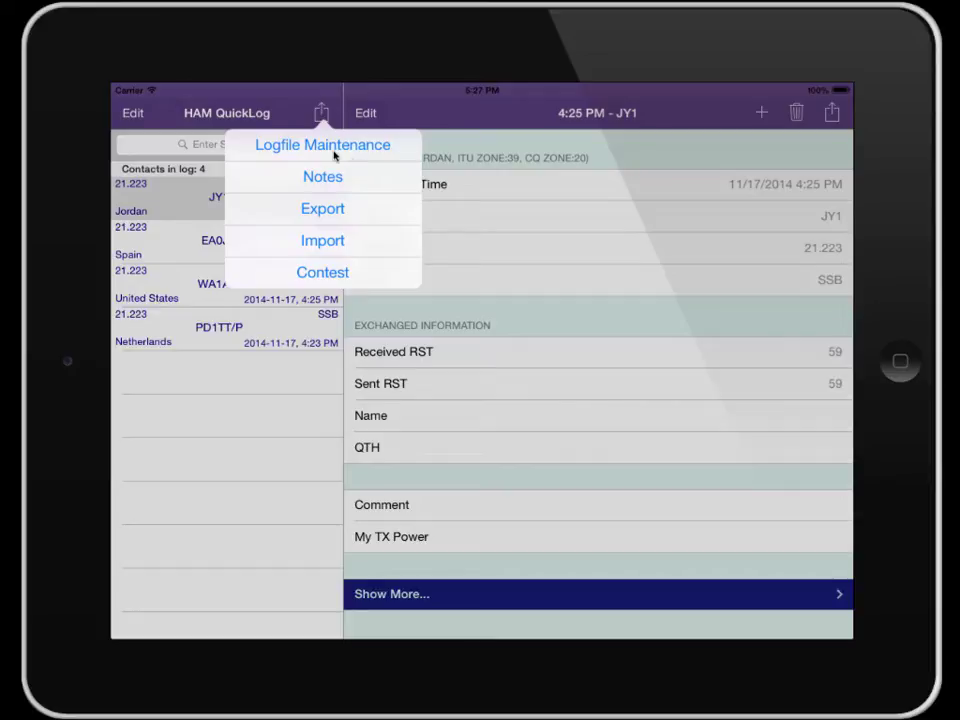
{"action": "left_click", "coordinate": [326, 151]}
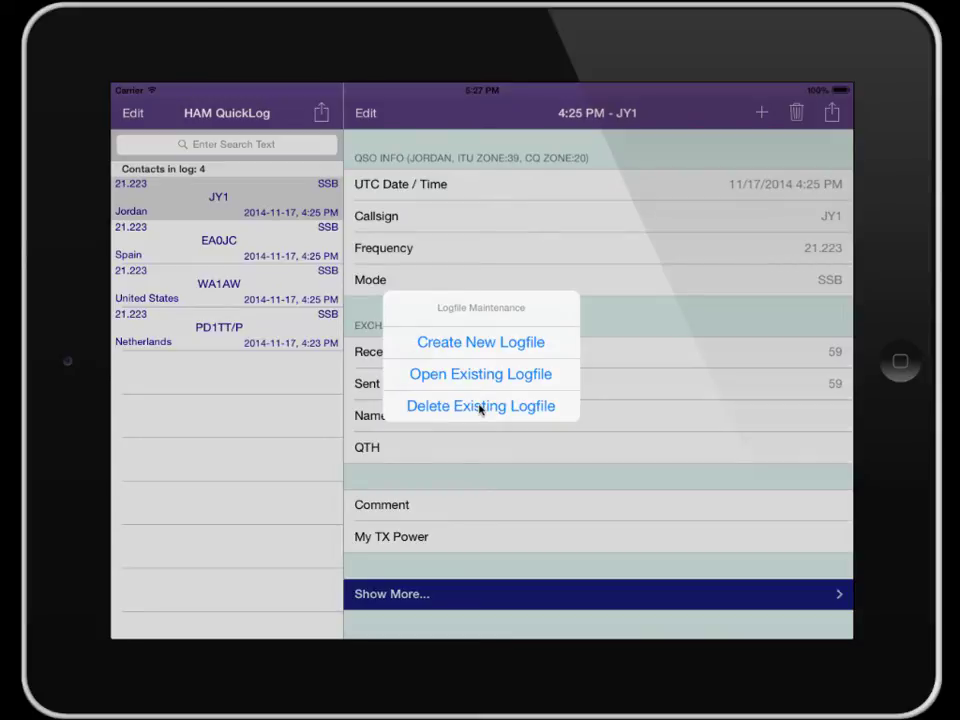
{"action": "left_click", "coordinate": [418, 279]}
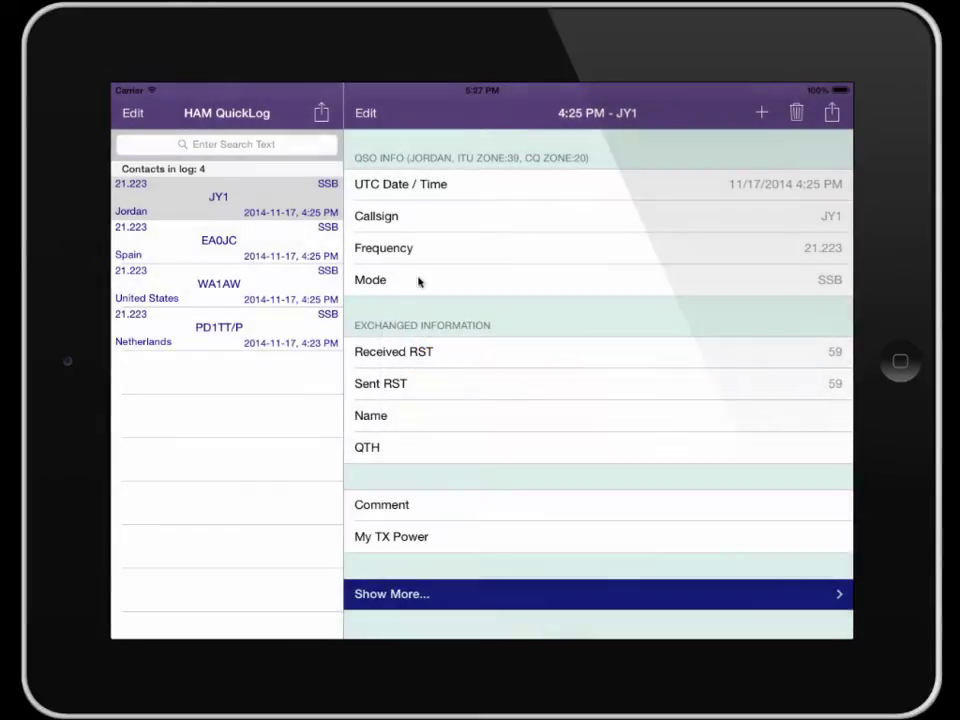
Add the note "Test" to the Main Logging database and save it.
{"action": "left_click", "coordinate": [322, 114]}
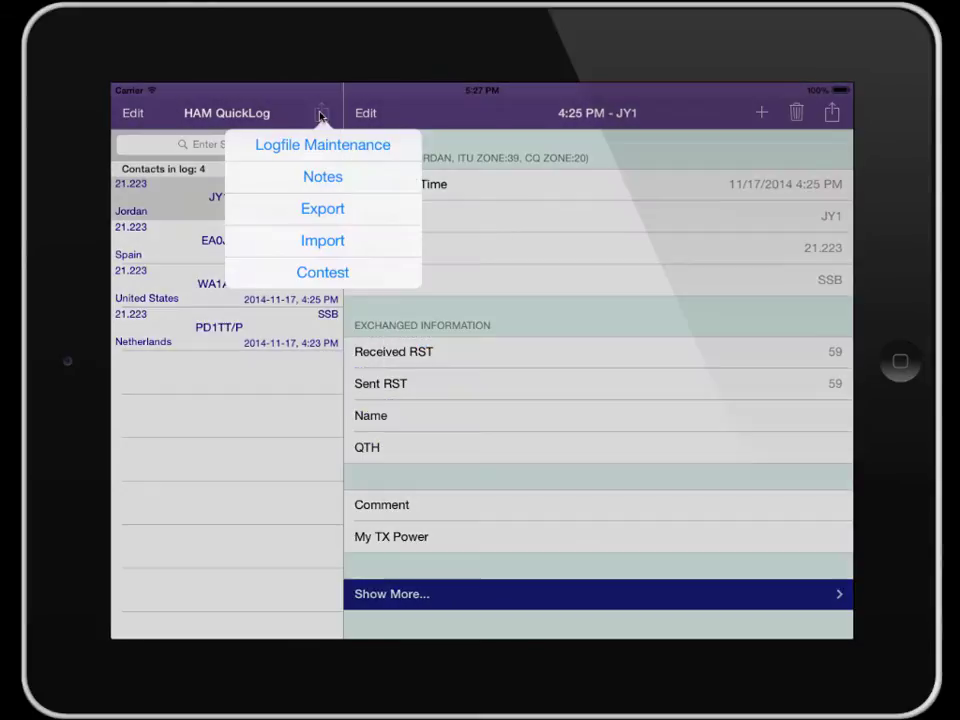
{"action": "left_click", "coordinate": [320, 180]}
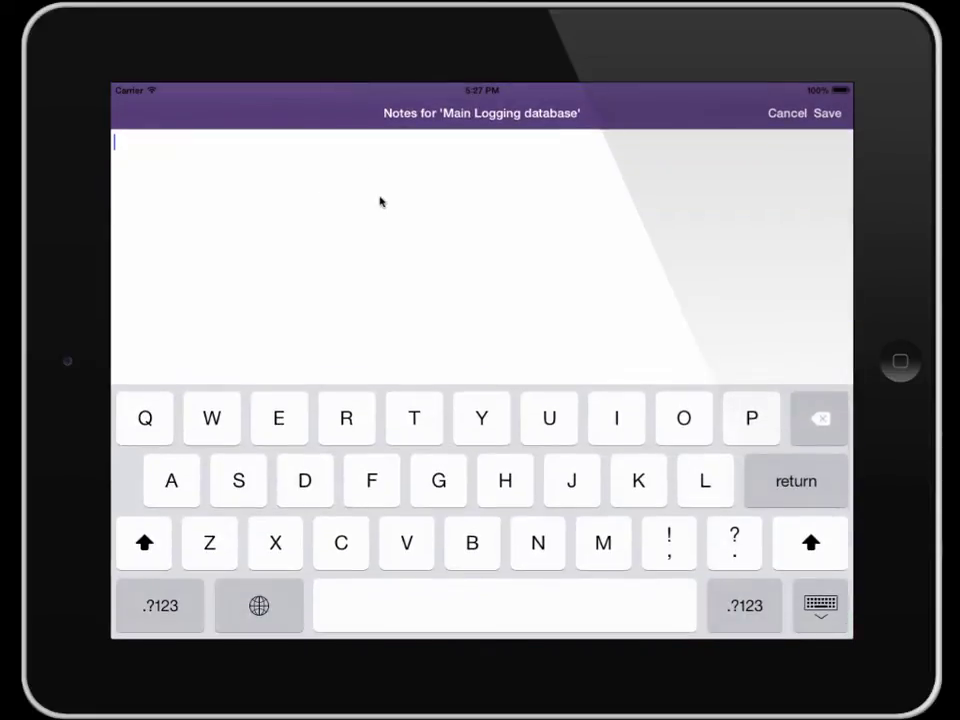
{"action": "left_click", "coordinate": [414, 410]}
{"action": "left_click", "coordinate": [266, 421]}
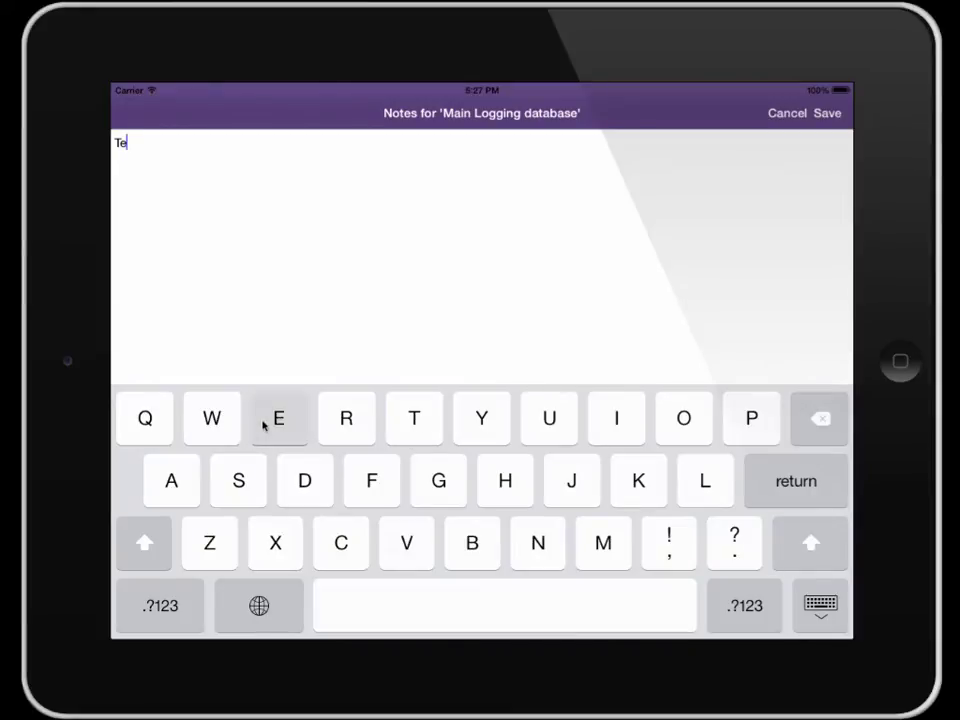
{"action": "left_click", "coordinate": [401, 441]}
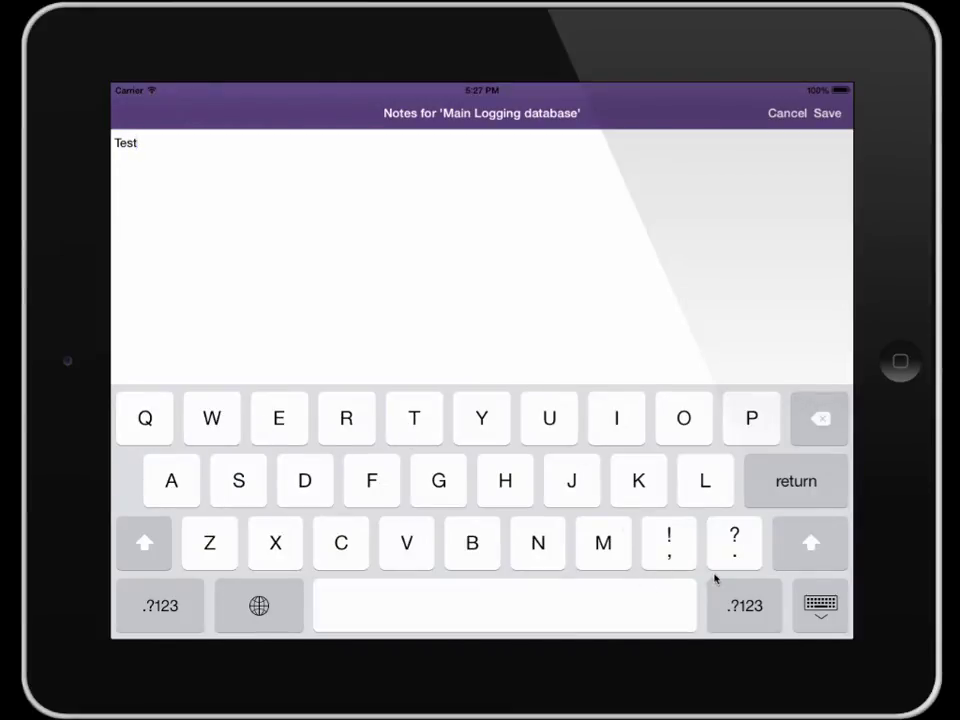
{"action": "left_click", "coordinate": [828, 115]}
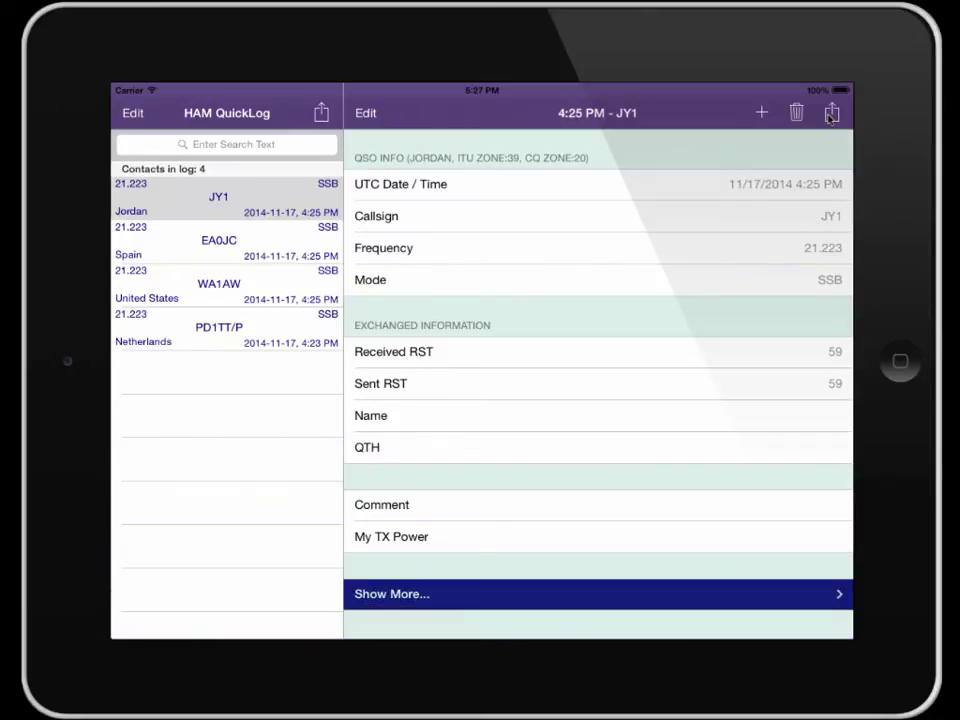
Look over the Export options for the log and notes, and dismiss them without choosing one.
{"action": "left_click", "coordinate": [320, 113]}
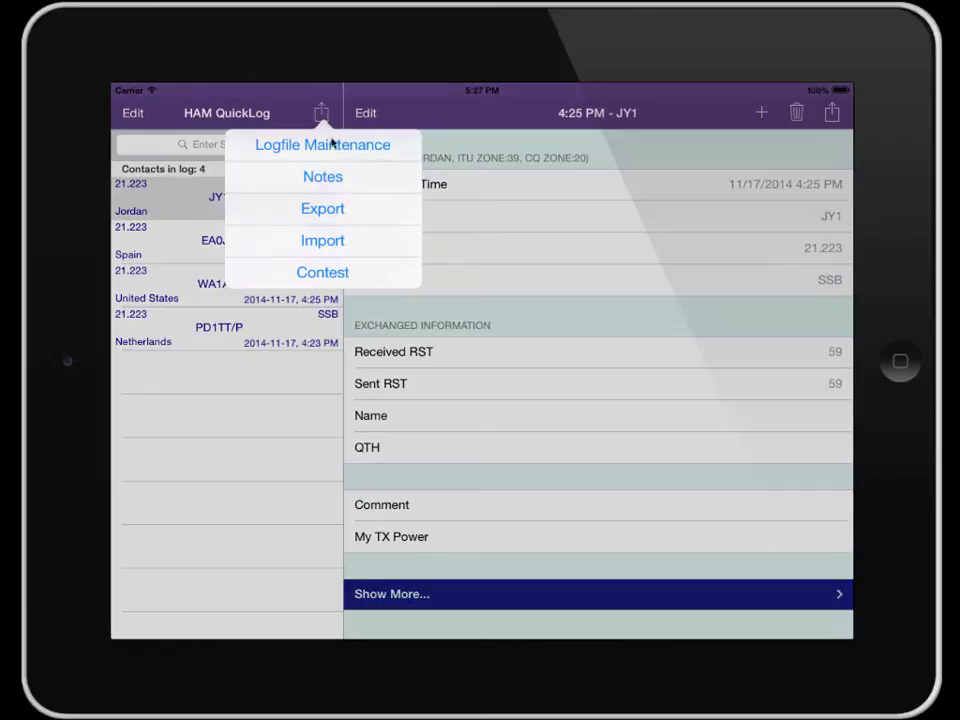
{"action": "left_click", "coordinate": [361, 216]}
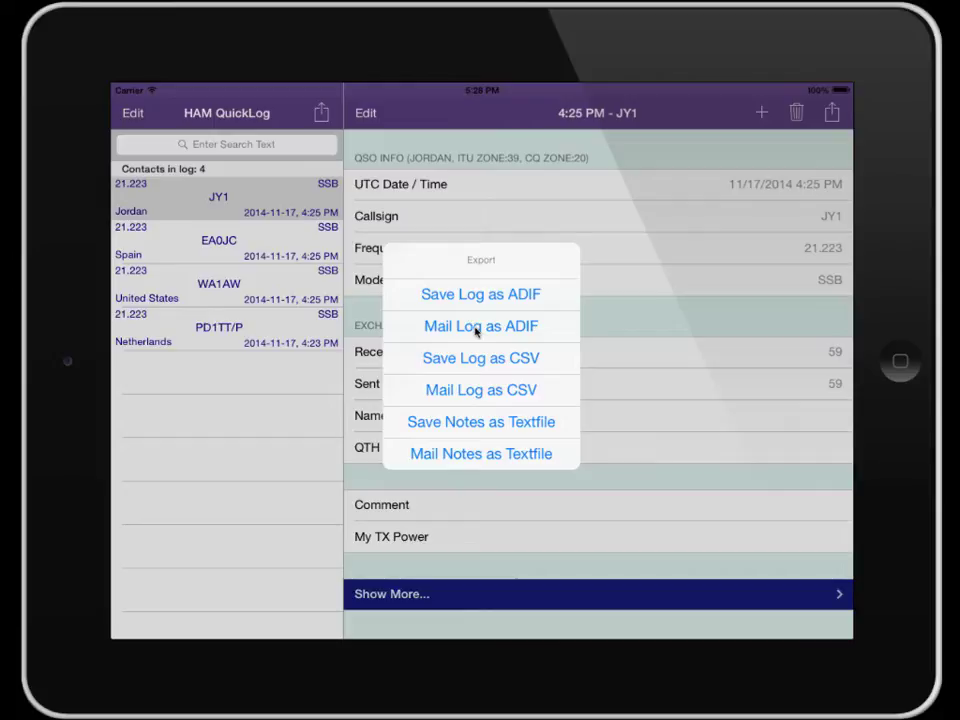
{"action": "left_click", "coordinate": [596, 330]}
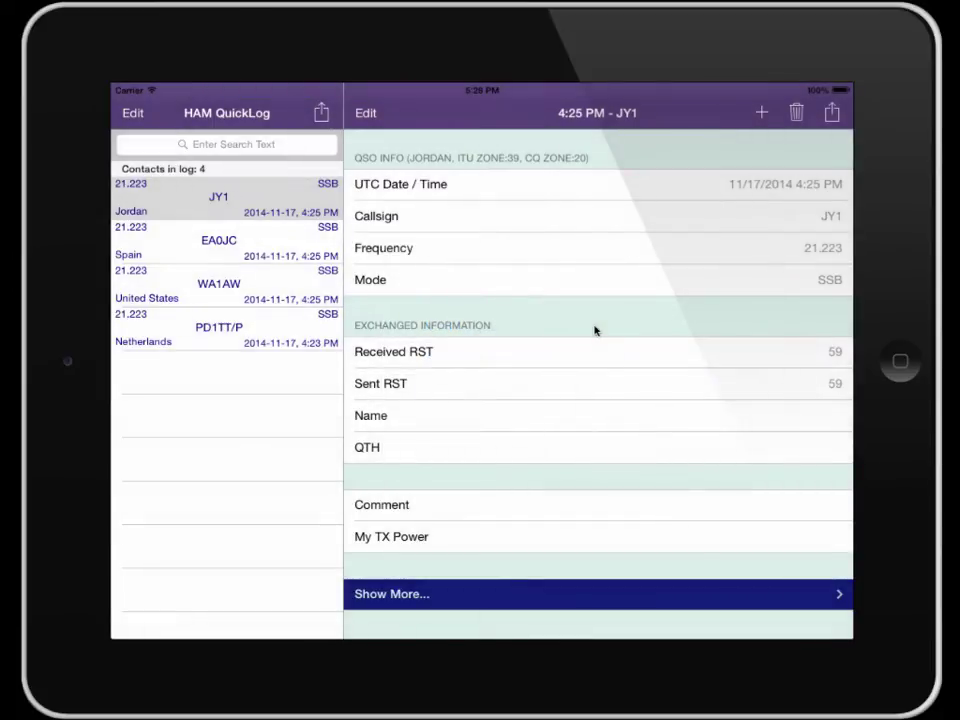
Open the Adif import, view the list of files available for import, and cancel without importing.
{"action": "left_click", "coordinate": [321, 113]}
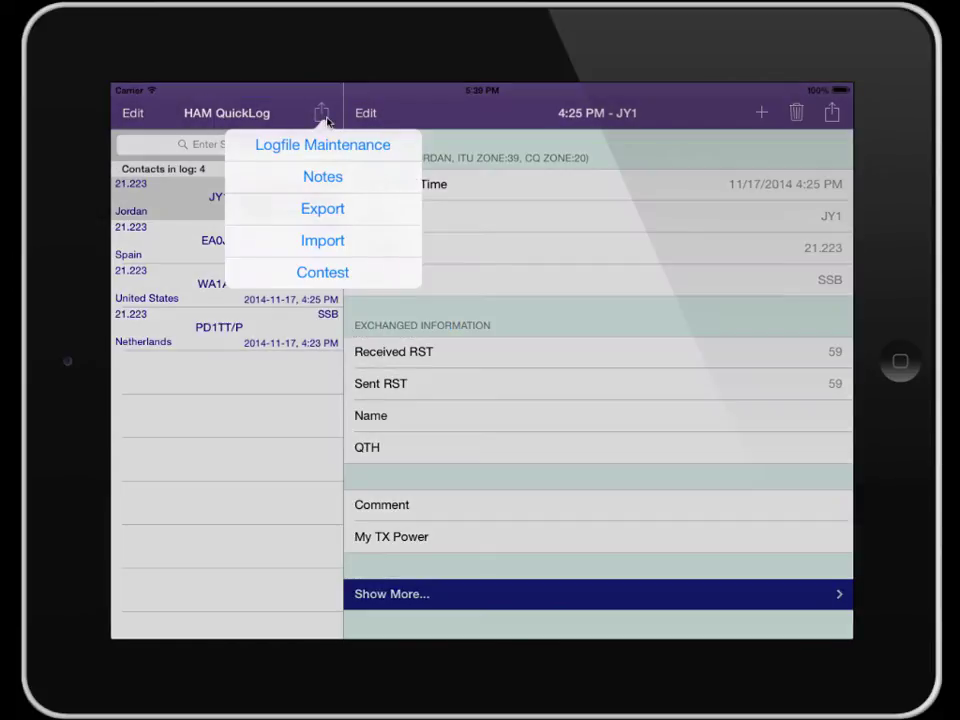
{"action": "left_click", "coordinate": [323, 243]}
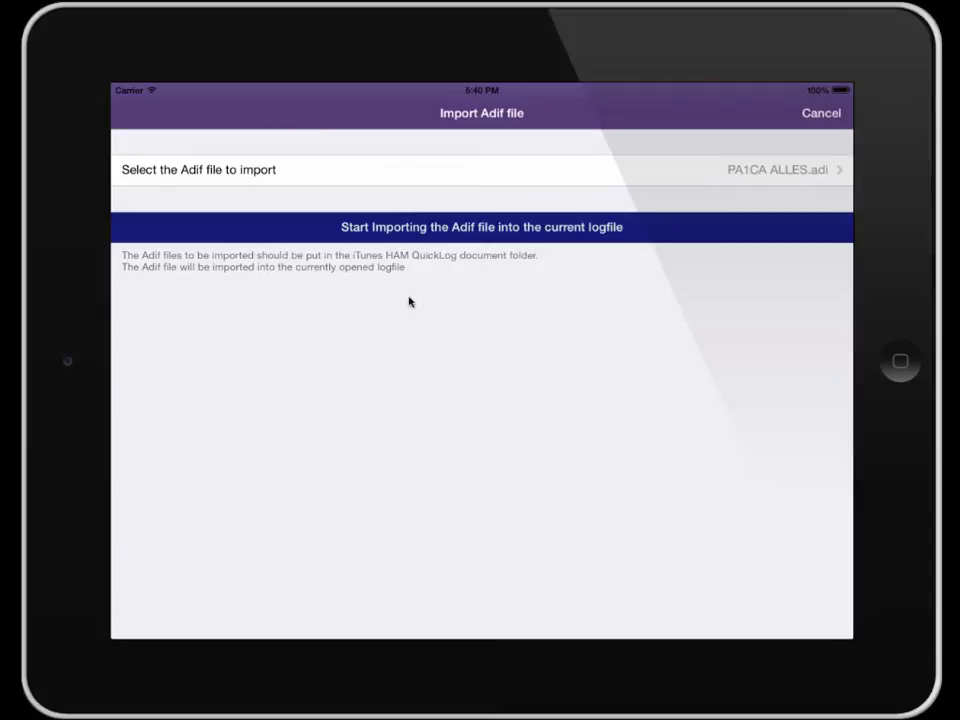
{"action": "left_click", "coordinate": [743, 171]}
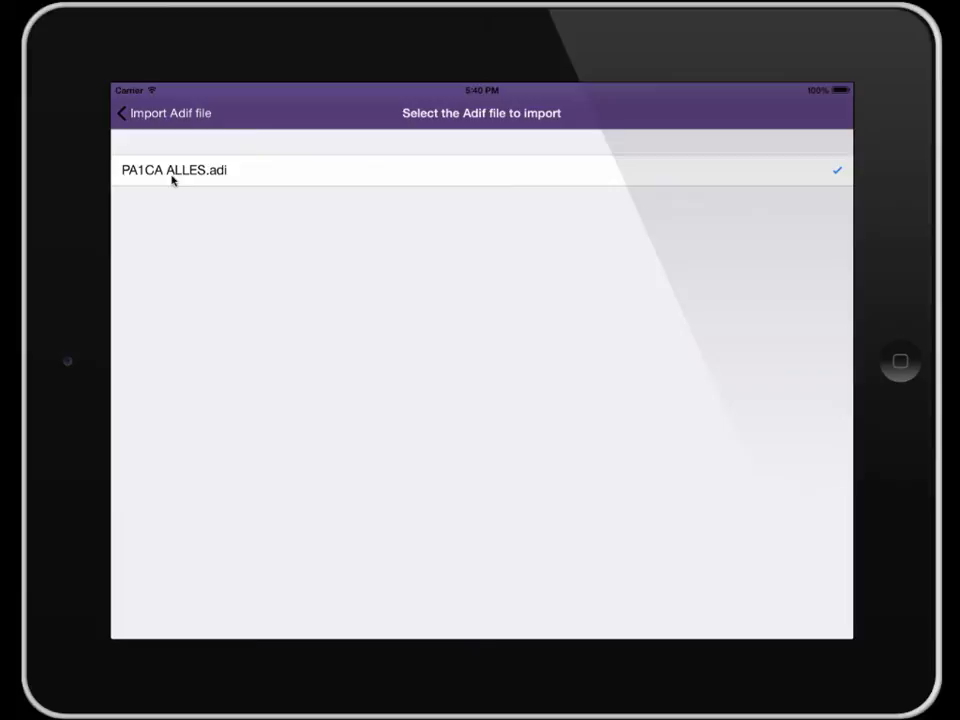
{"action": "left_click", "coordinate": [166, 116]}
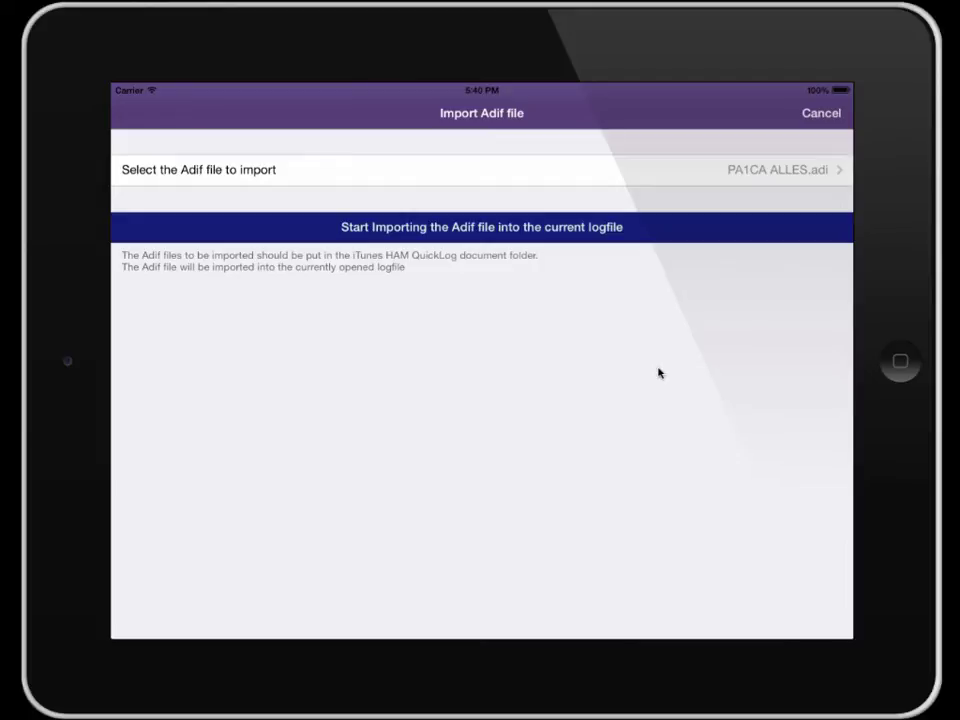
{"action": "left_click", "coordinate": [818, 116]}
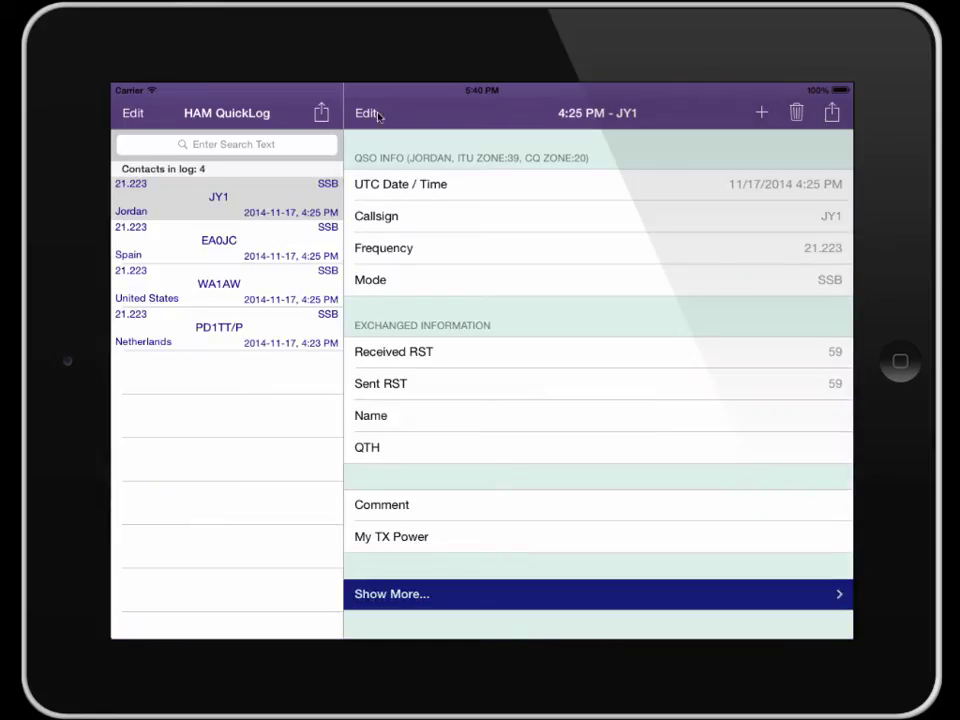
Turn on "This is a contest" in the Contesting settings and return to the JY1 contact.
{"action": "left_click", "coordinate": [321, 112]}
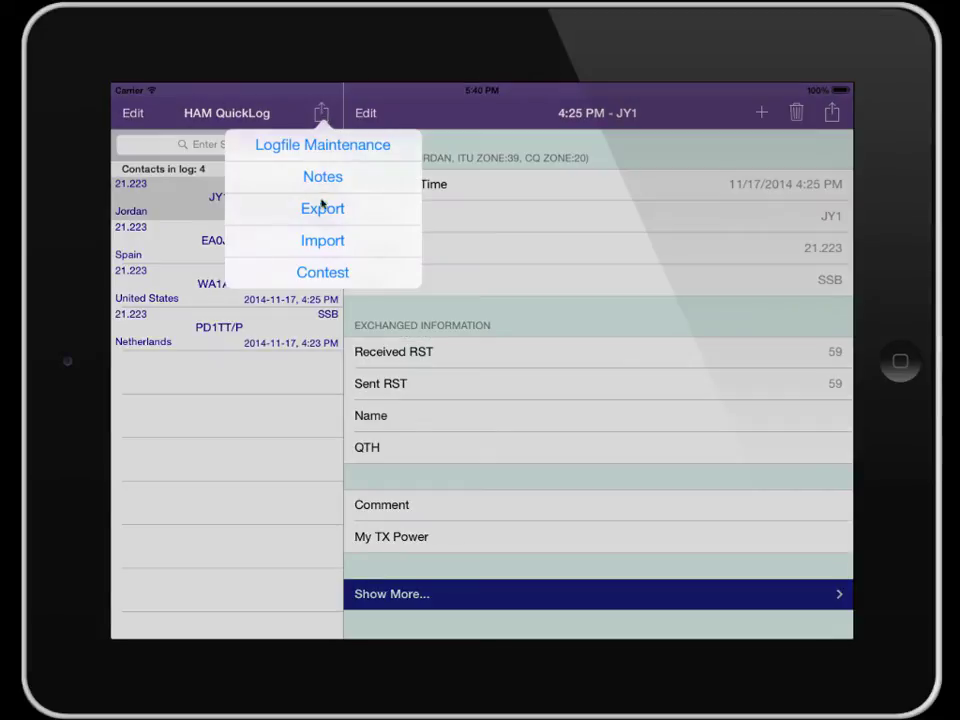
{"action": "left_click", "coordinate": [352, 274]}
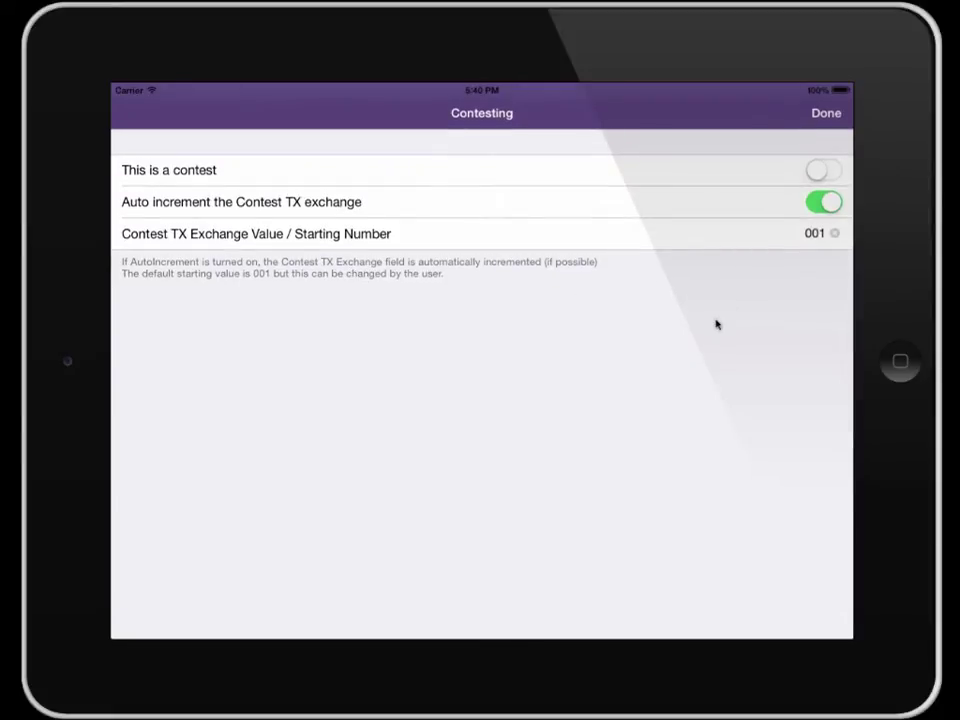
{"action": "left_click", "coordinate": [836, 175]}
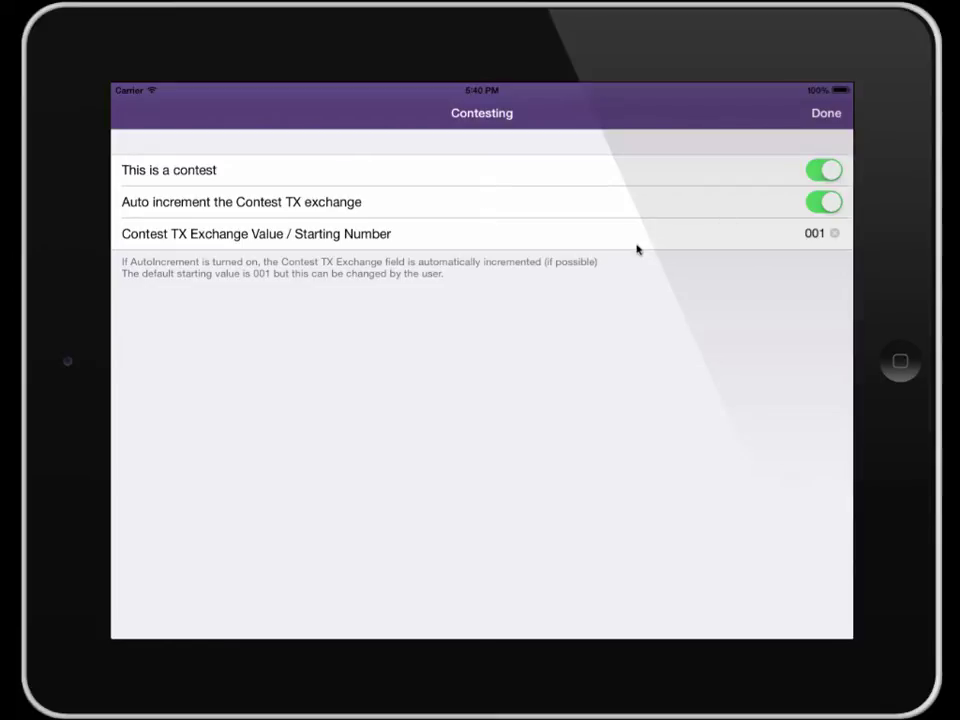
{"action": "left_click", "coordinate": [826, 114]}
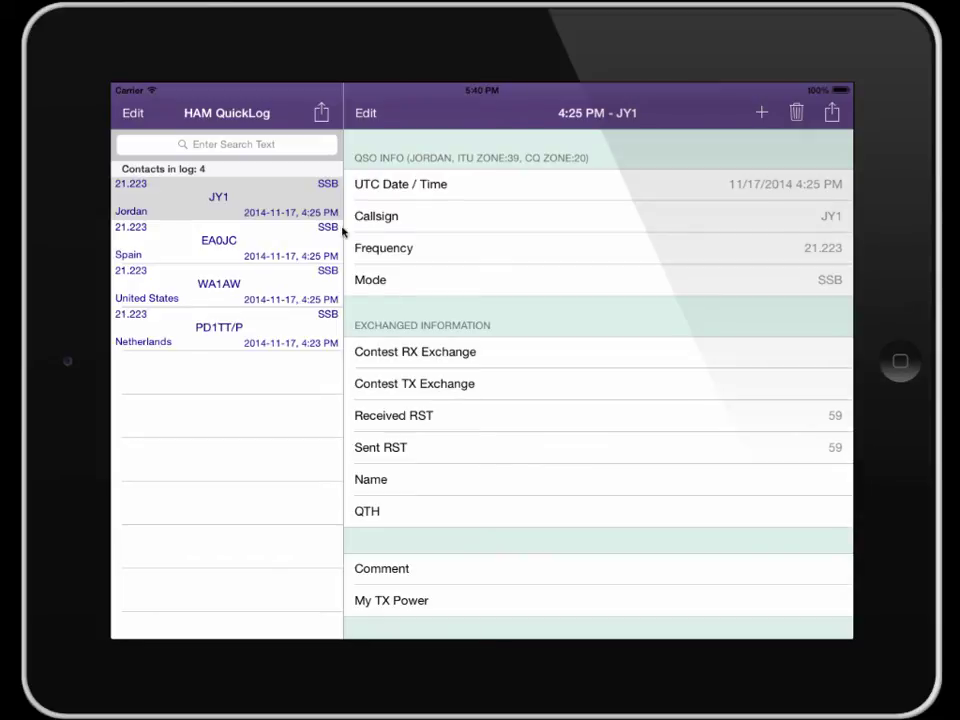
Reopen the Contesting settings, review the auto-increment and TX exchange starting number options, and close them.
{"action": "left_click", "coordinate": [320, 115]}
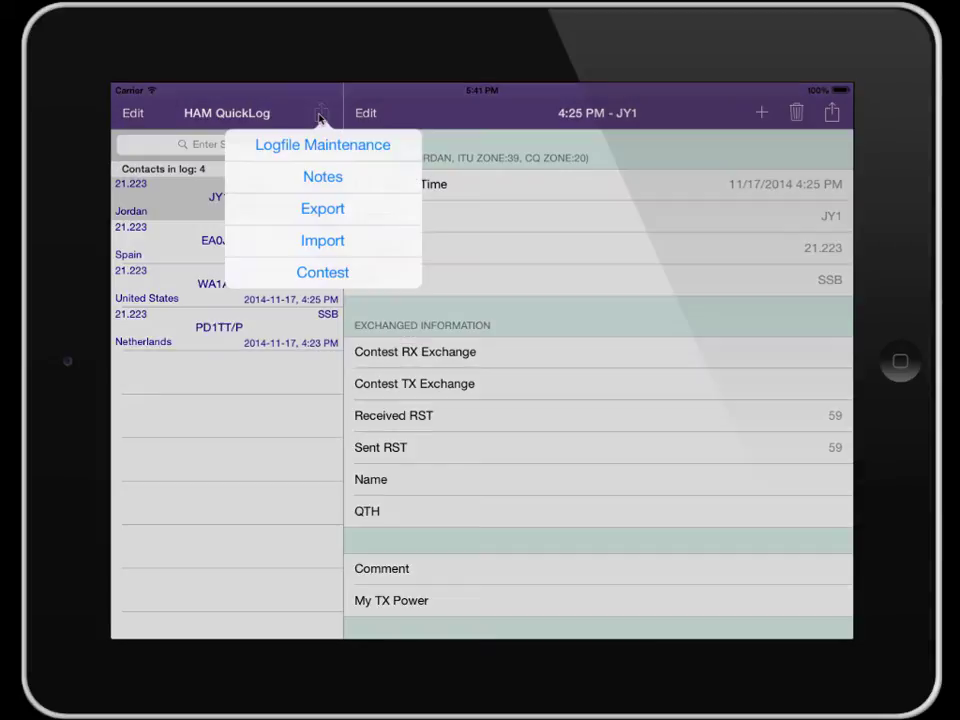
{"action": "left_click", "coordinate": [326, 274]}
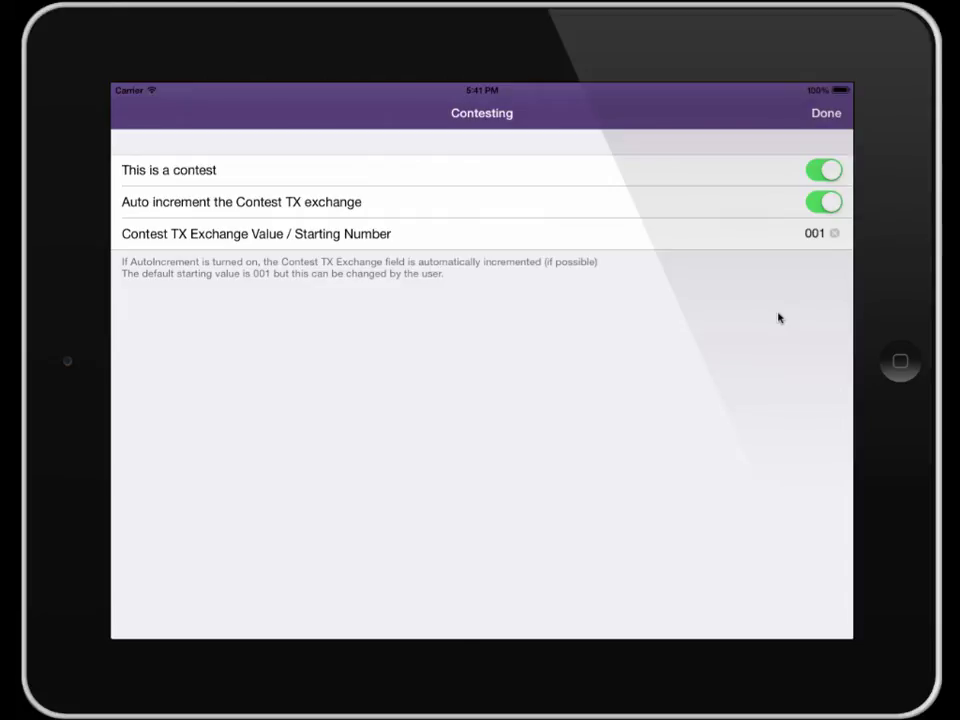
{"action": "left_click", "coordinate": [826, 113]}
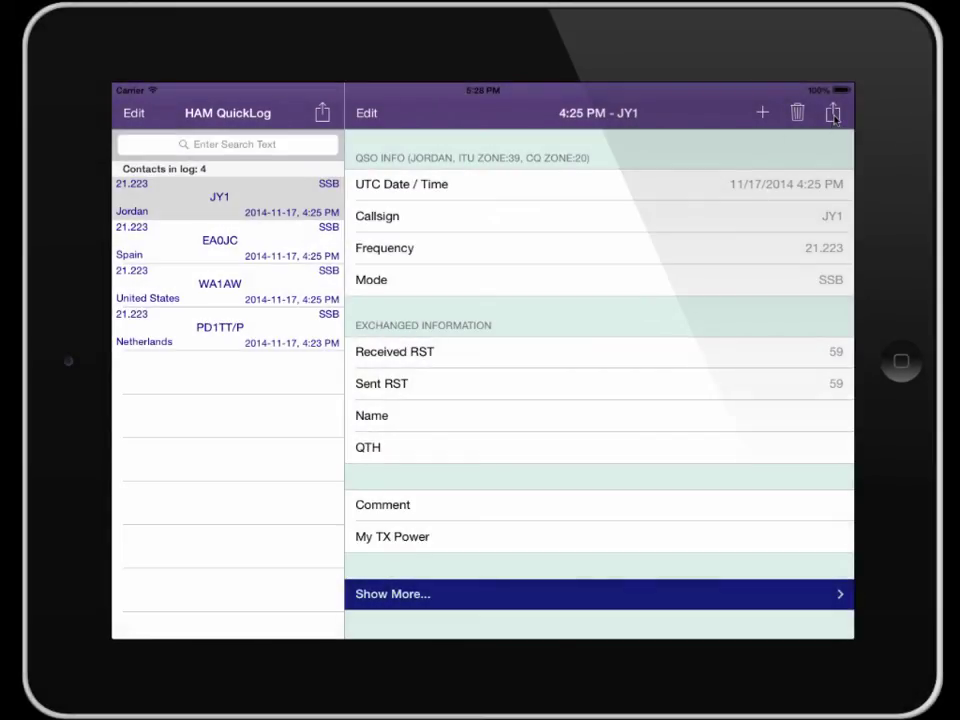
Show the last QSOs with callsign JY1 and dismiss the details.
{"action": "left_click", "coordinate": [833, 114]}
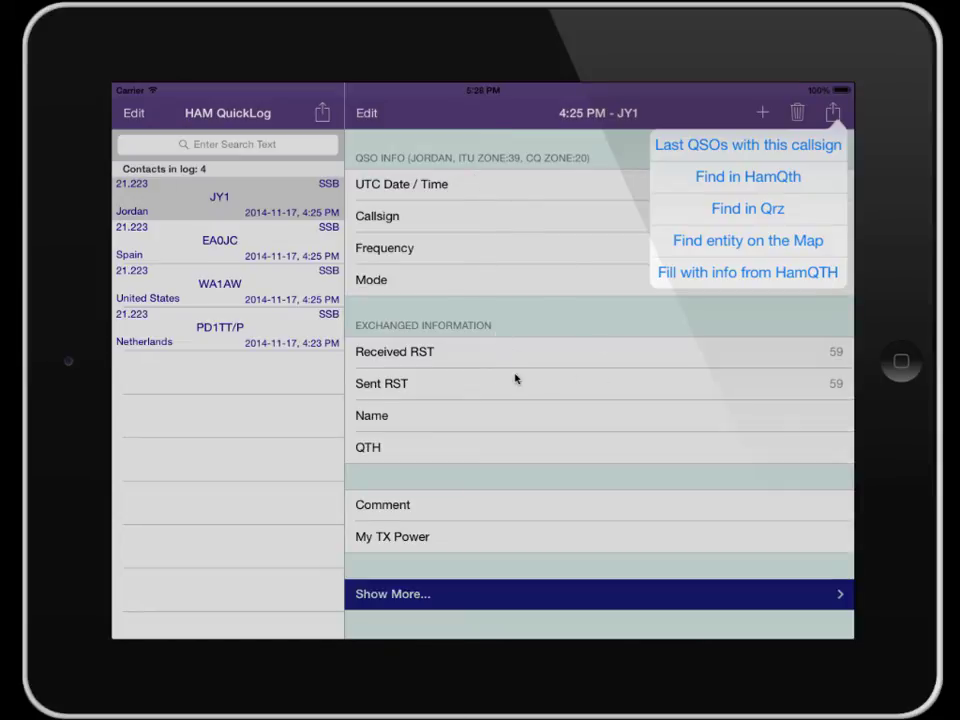
{"action": "left_click", "coordinate": [697, 150]}
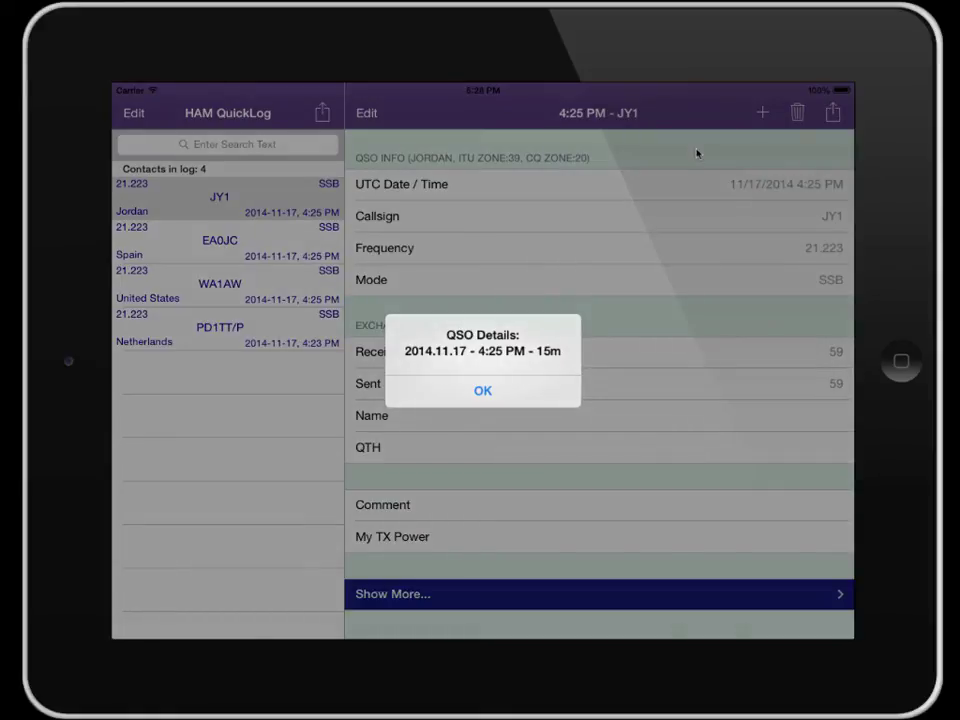
{"action": "left_click", "coordinate": [488, 392]}
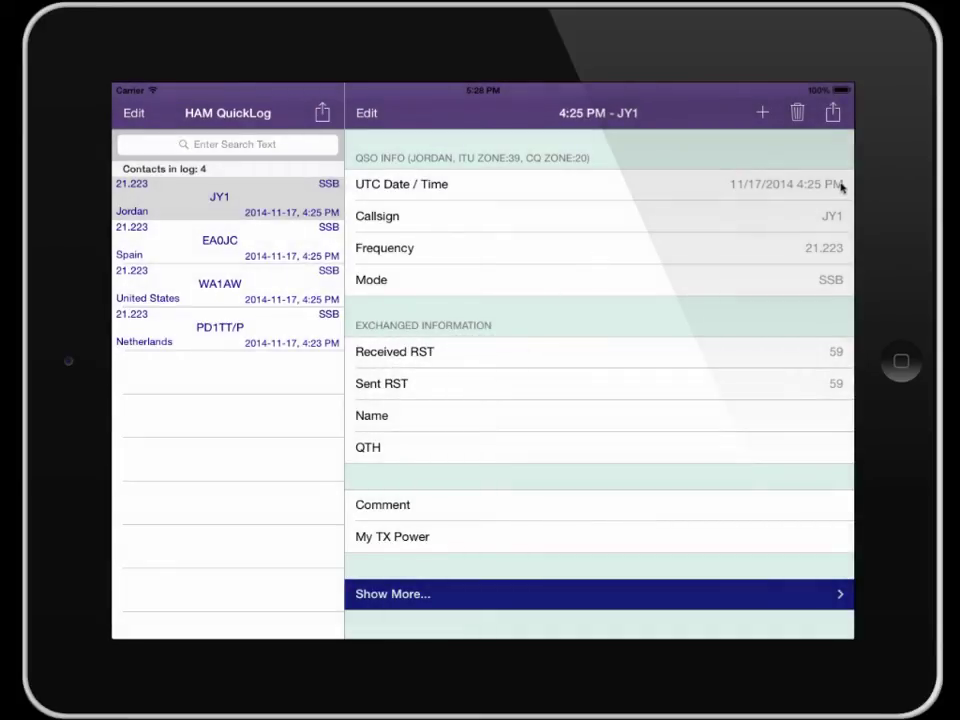
Look up callsign JY1 in HamQTH and close the page after viewing its details.
{"action": "left_click", "coordinate": [833, 114]}
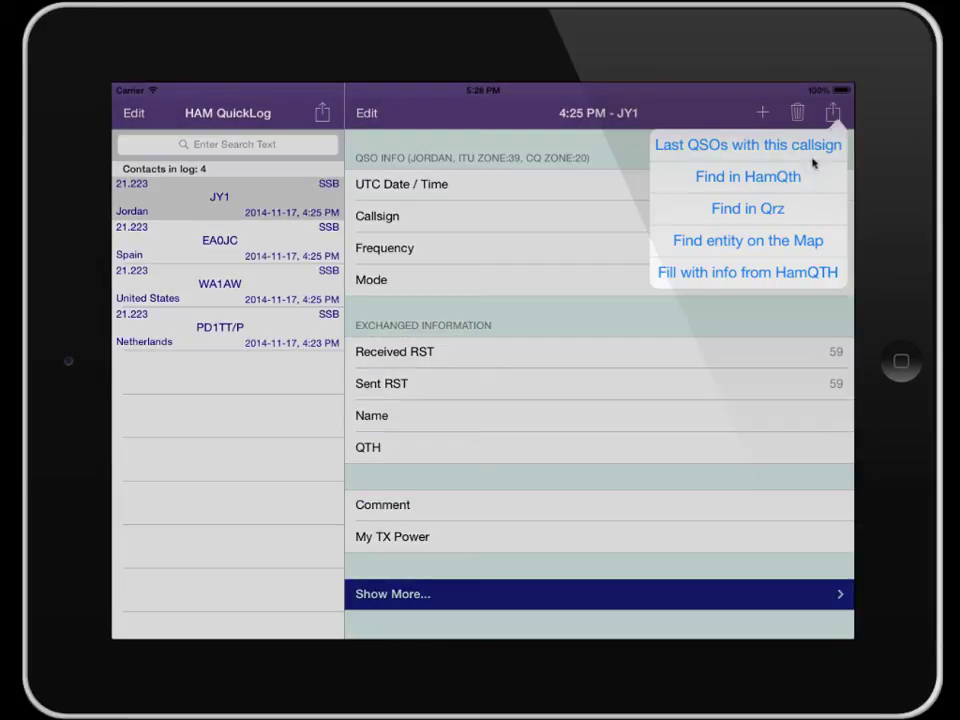
{"action": "left_click", "coordinate": [759, 180]}
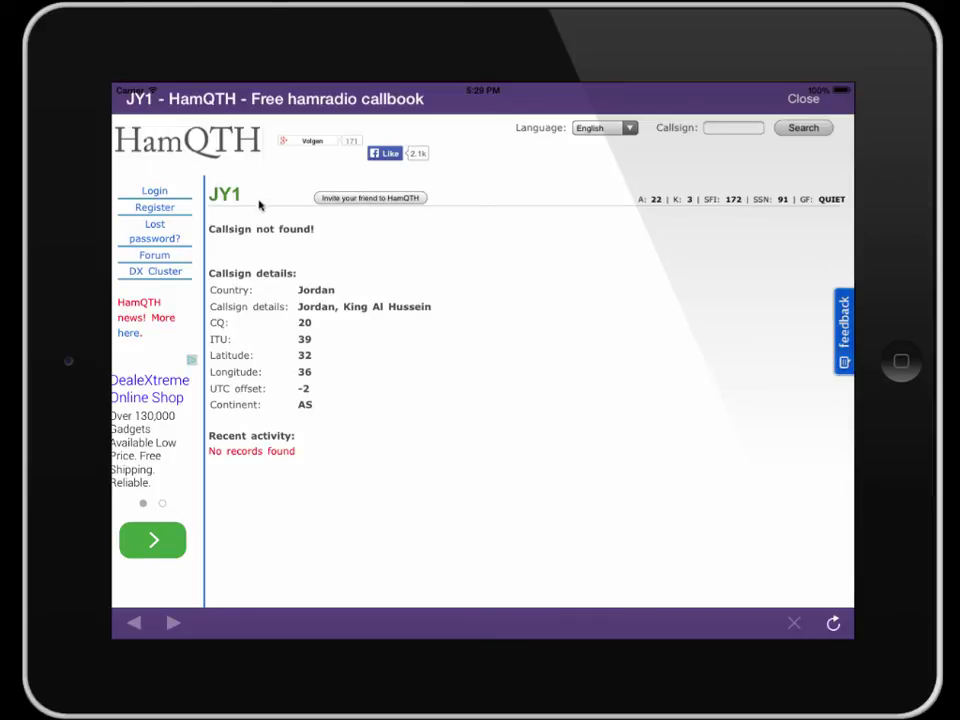
{"action": "left_click", "coordinate": [803, 98]}
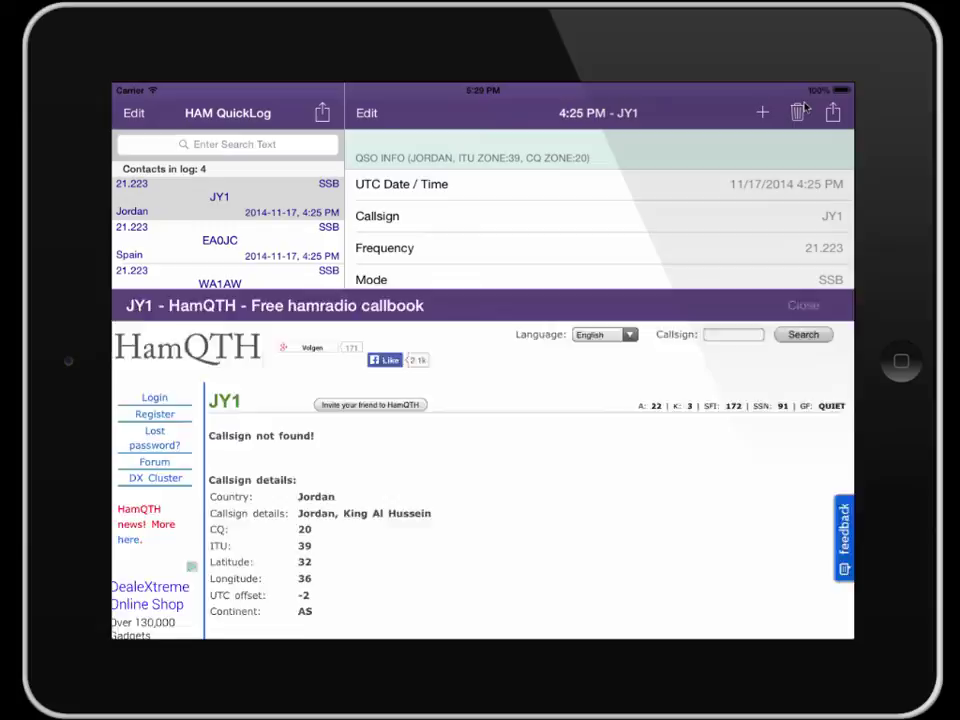
Look up callsign JY1 in Qrz, point out the callsign and password login fields, and close the page.
{"action": "left_click", "coordinate": [833, 112]}
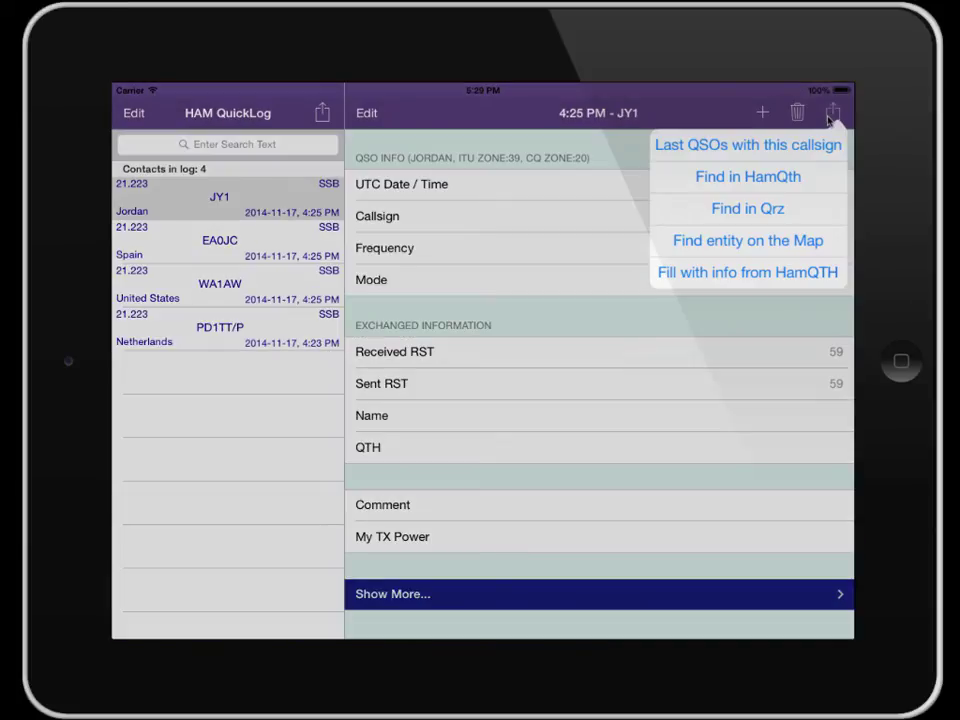
{"action": "left_click", "coordinate": [747, 208]}
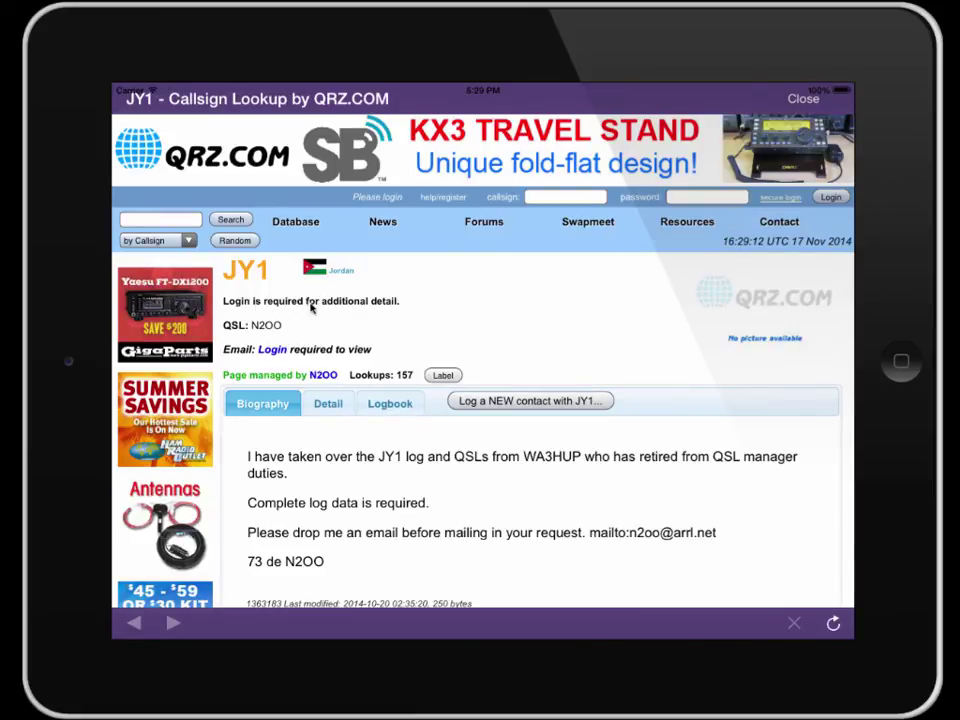
{"action": "left_click", "coordinate": [539, 199]}
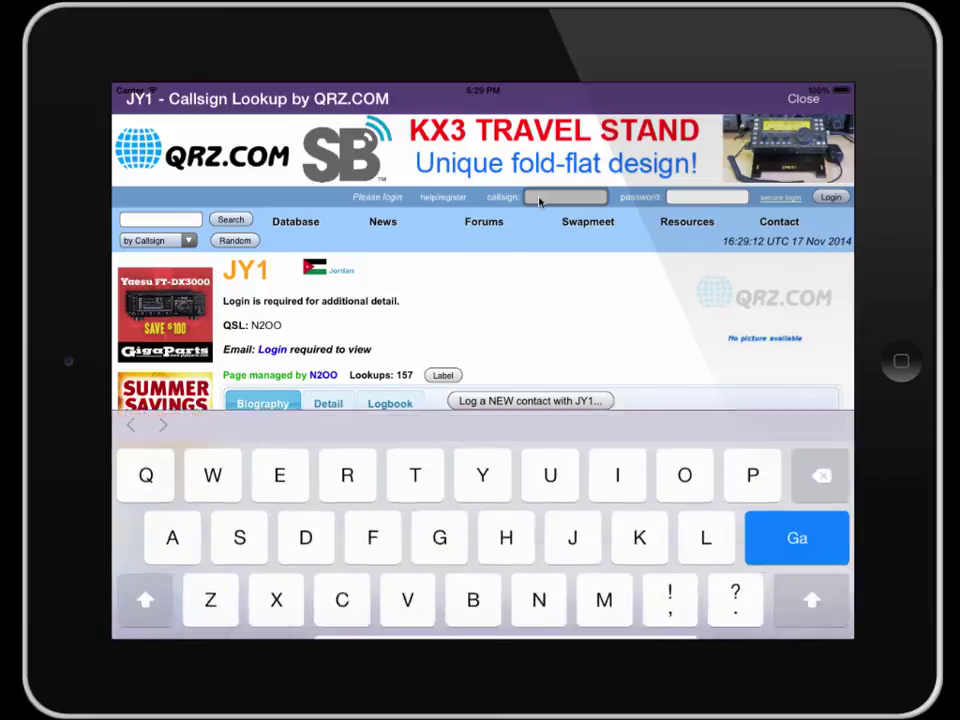
{"action": "left_click", "coordinate": [679, 198]}
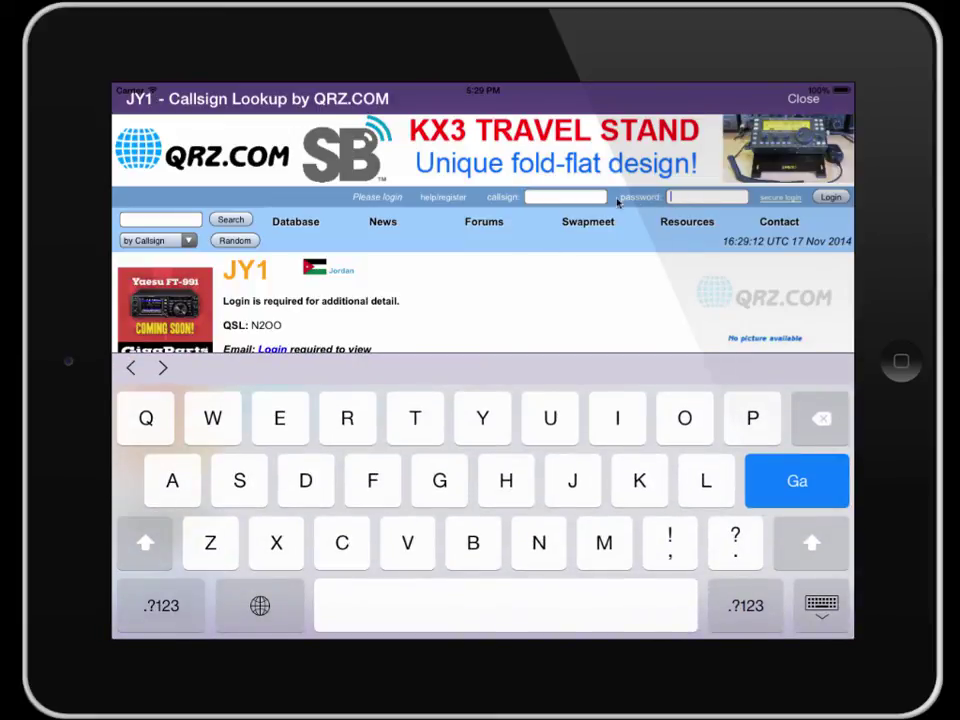
{"action": "left_click", "coordinate": [548, 197]}
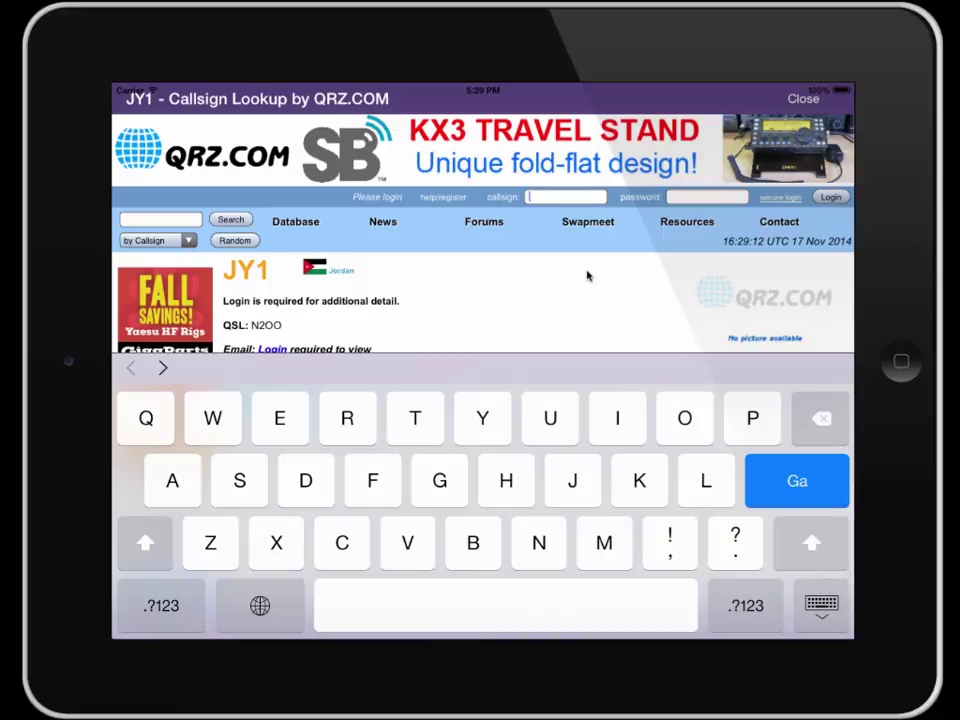
{"action": "left_click", "coordinate": [803, 102]}
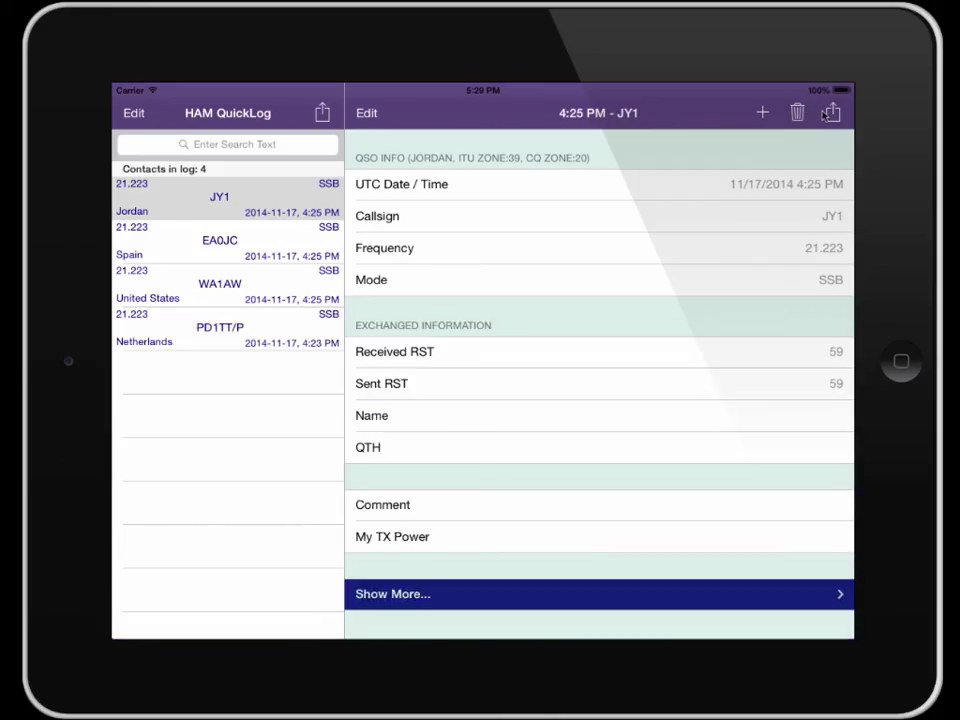
Find the JY1 contact's entity on the map and allow the map site to use the current location.
{"action": "left_click", "coordinate": [833, 114]}
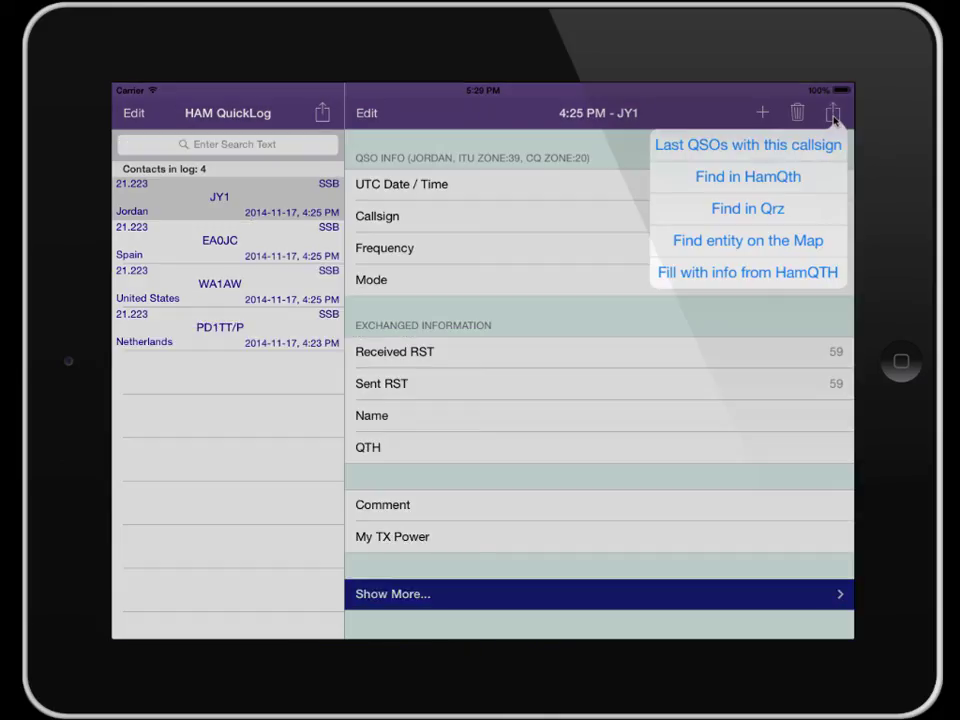
{"action": "left_click", "coordinate": [764, 244]}
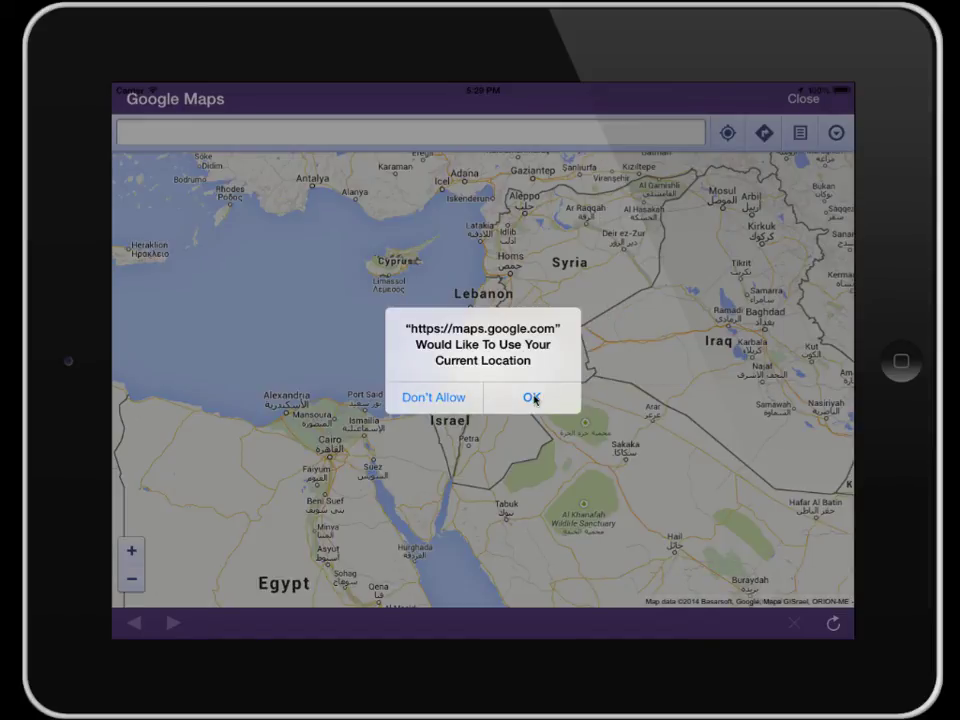
{"action": "left_click", "coordinate": [532, 398]}
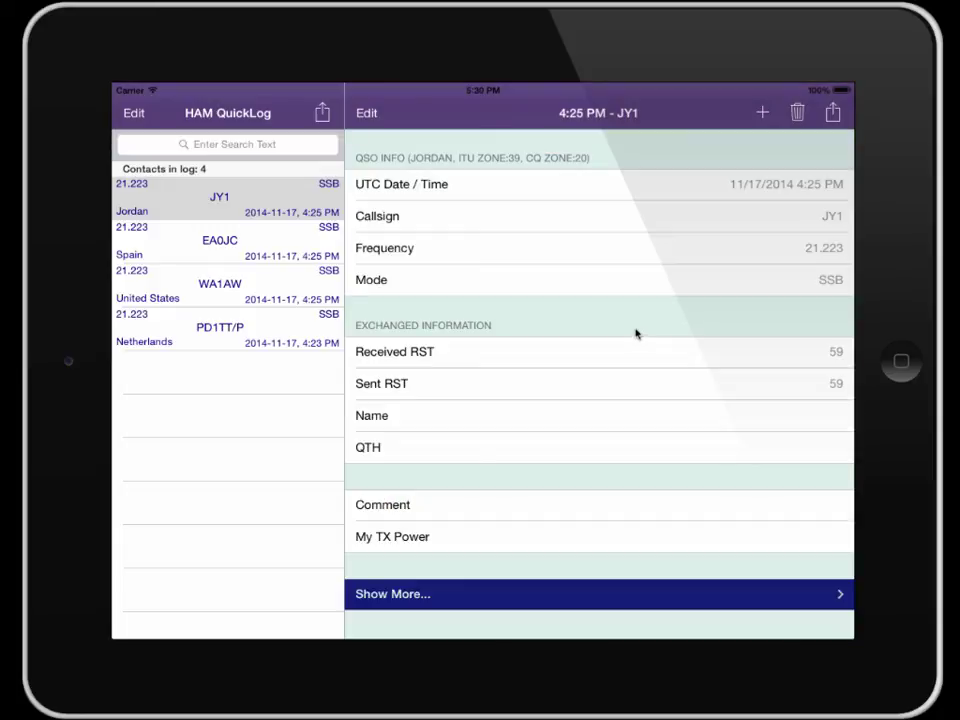
{"action": "left_click", "coordinate": [832, 115]}
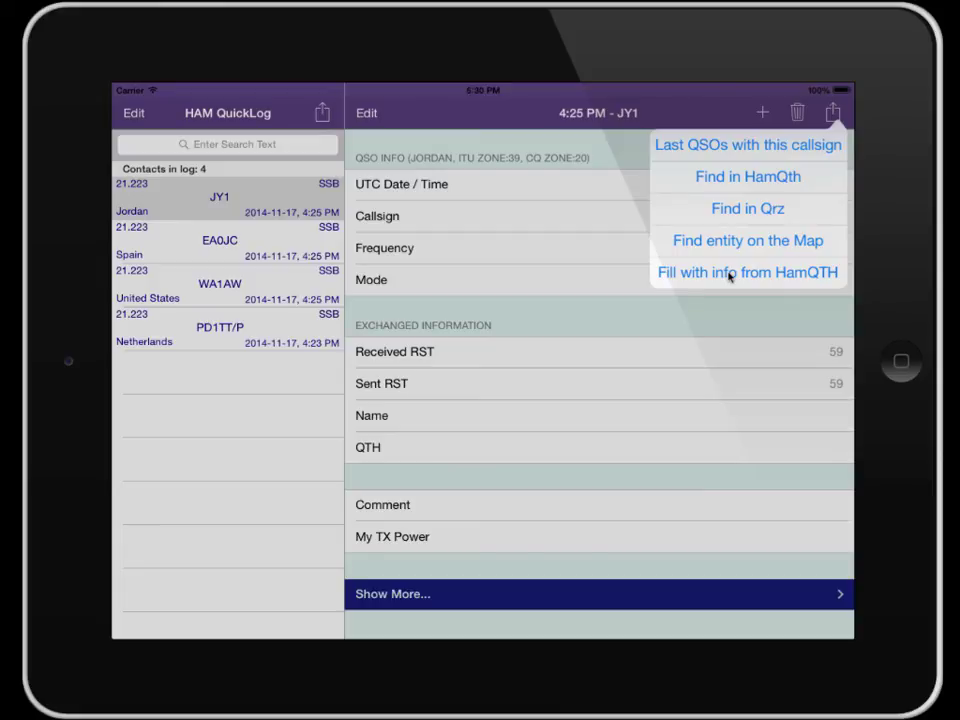
{"action": "left_click", "coordinate": [214, 287]}
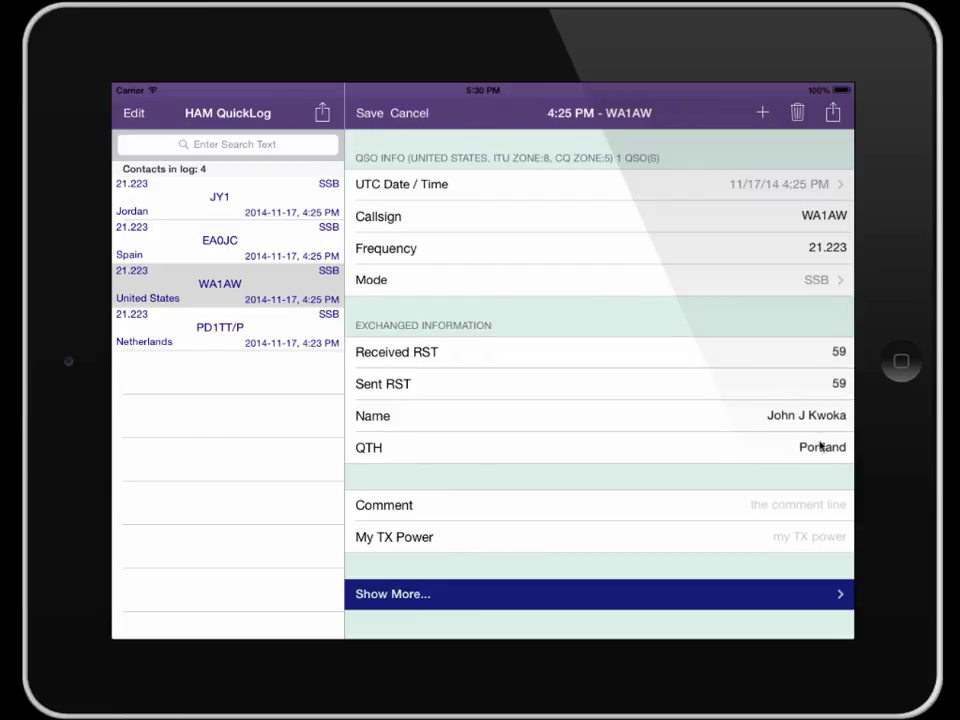
{"action": "left_click", "coordinate": [741, 597]}
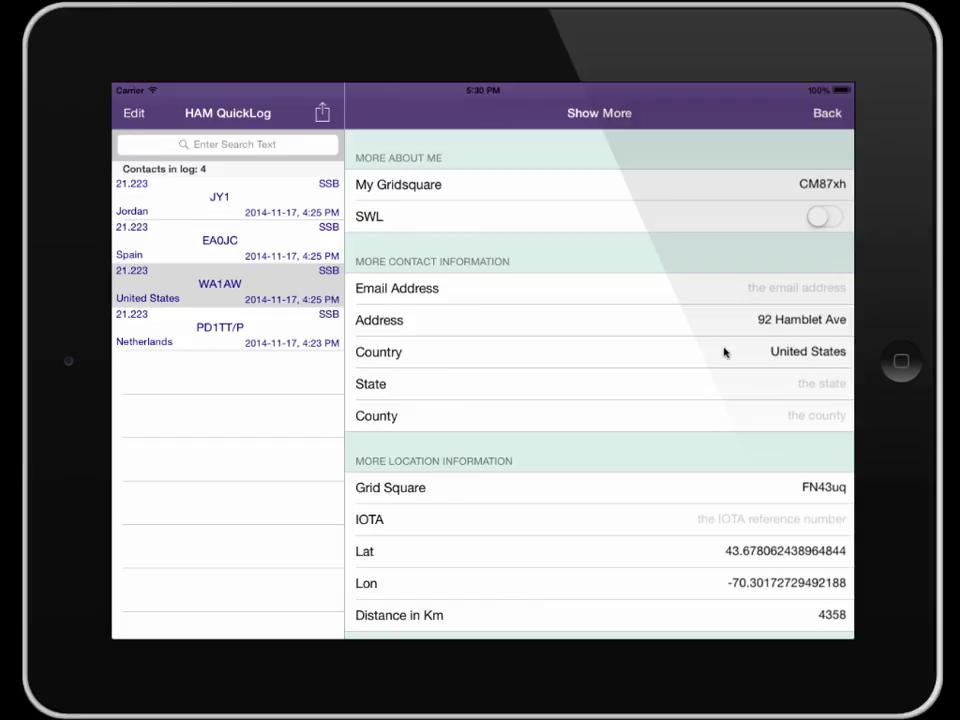
{"action": "left_click_drag", "start_coordinate": [681, 462], "coordinate": [690, 111]}
{"action": "left_click_drag", "start_coordinate": [683, 282], "coordinate": [699, 583]}
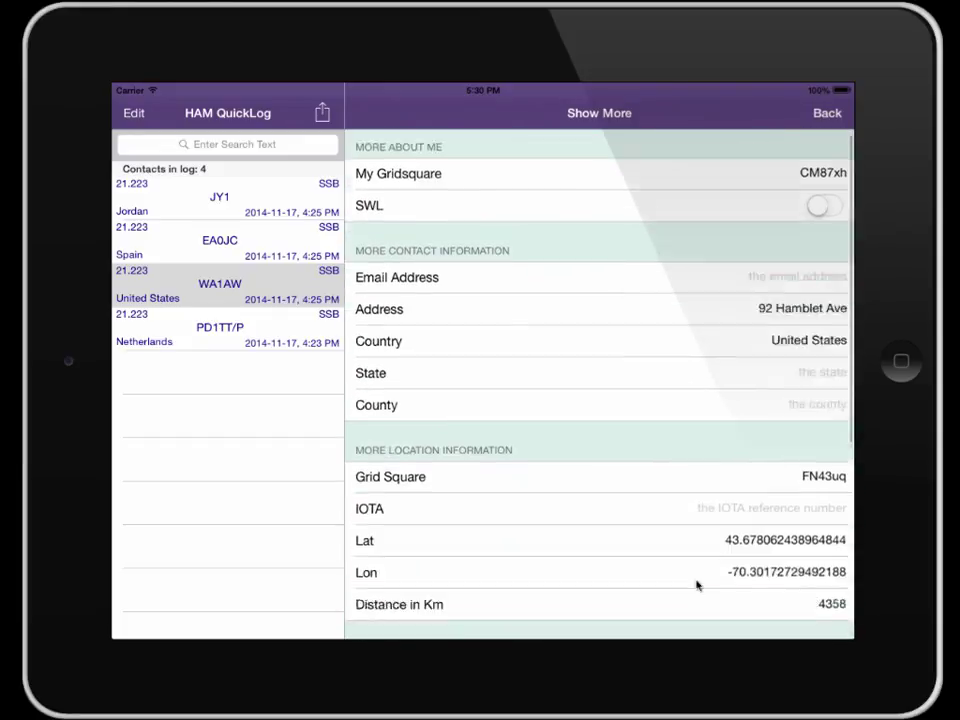
{"action": "left_click", "coordinate": [827, 114]}
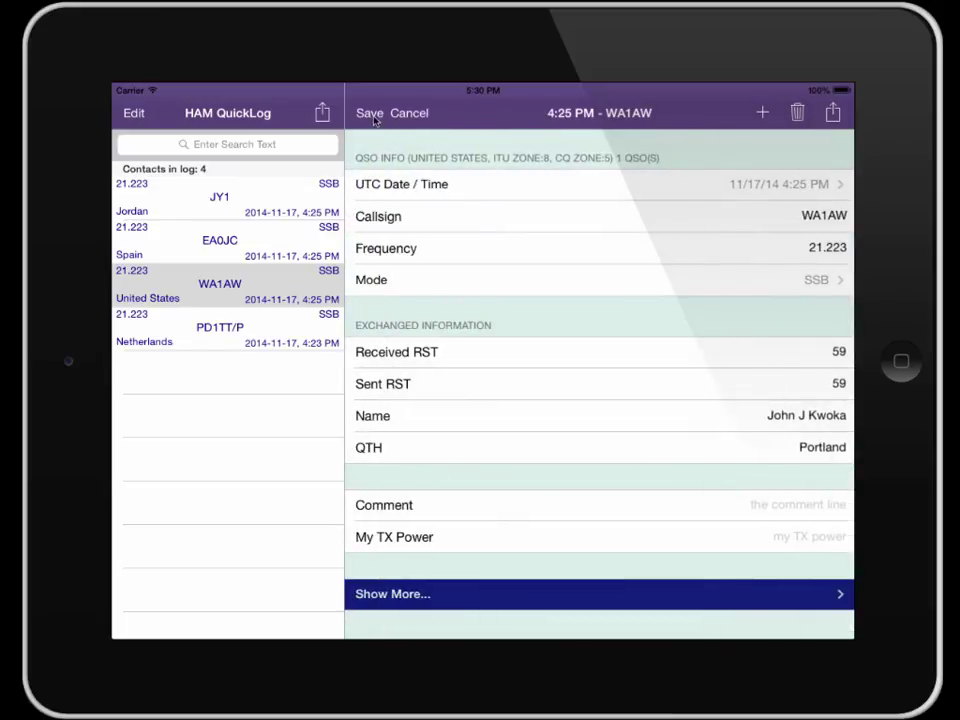
{"action": "left_click", "coordinate": [372, 117]}
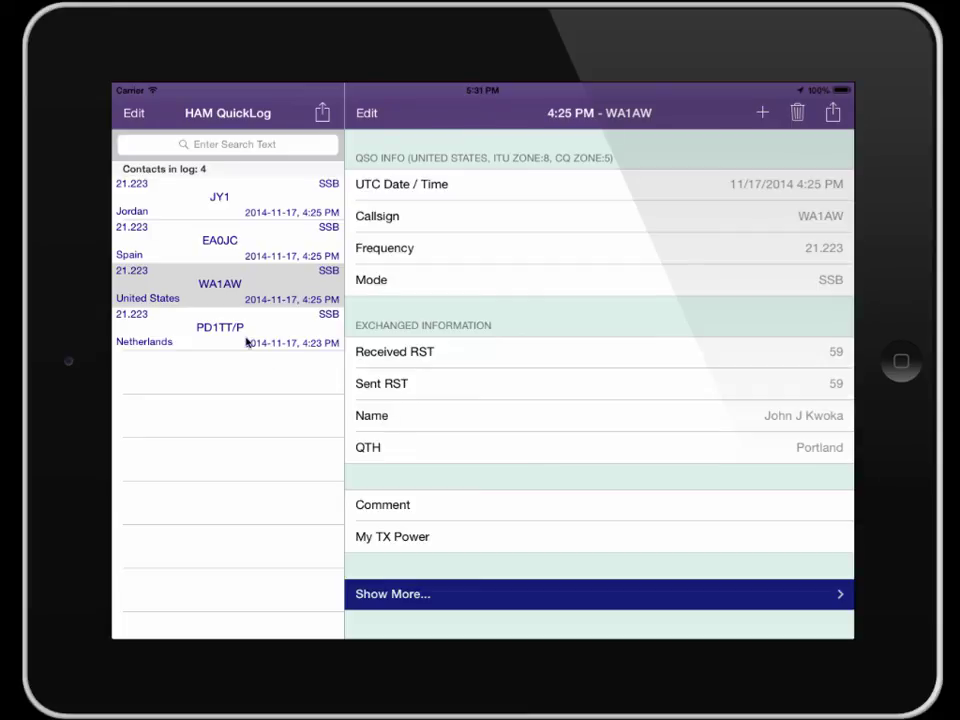
{"action": "left_click", "coordinate": [832, 114]}
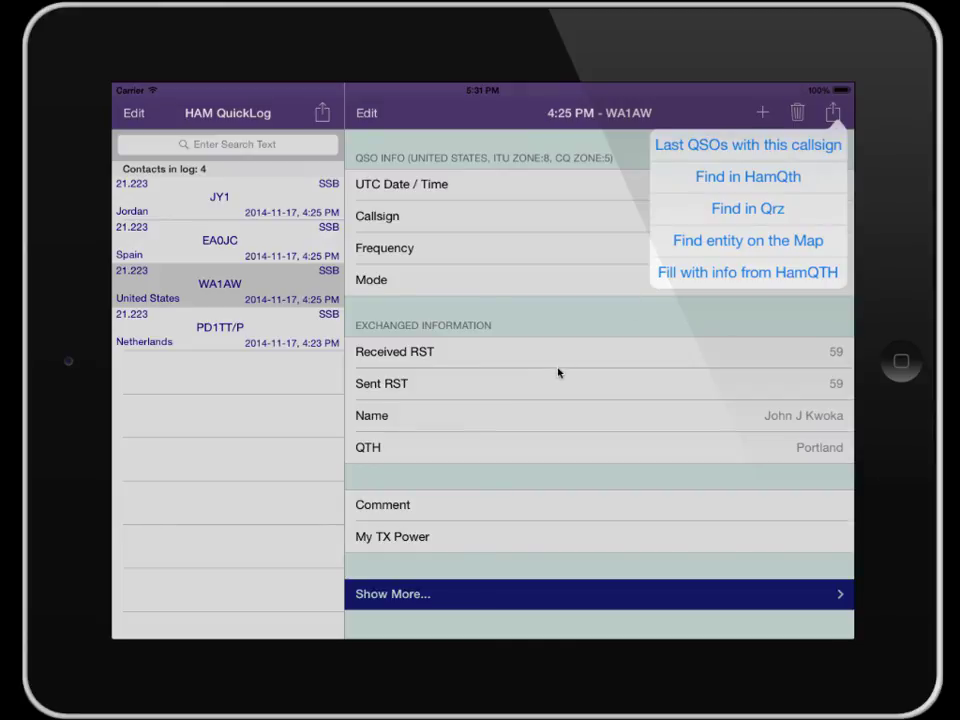
{"action": "left_click", "coordinate": [549, 315]}
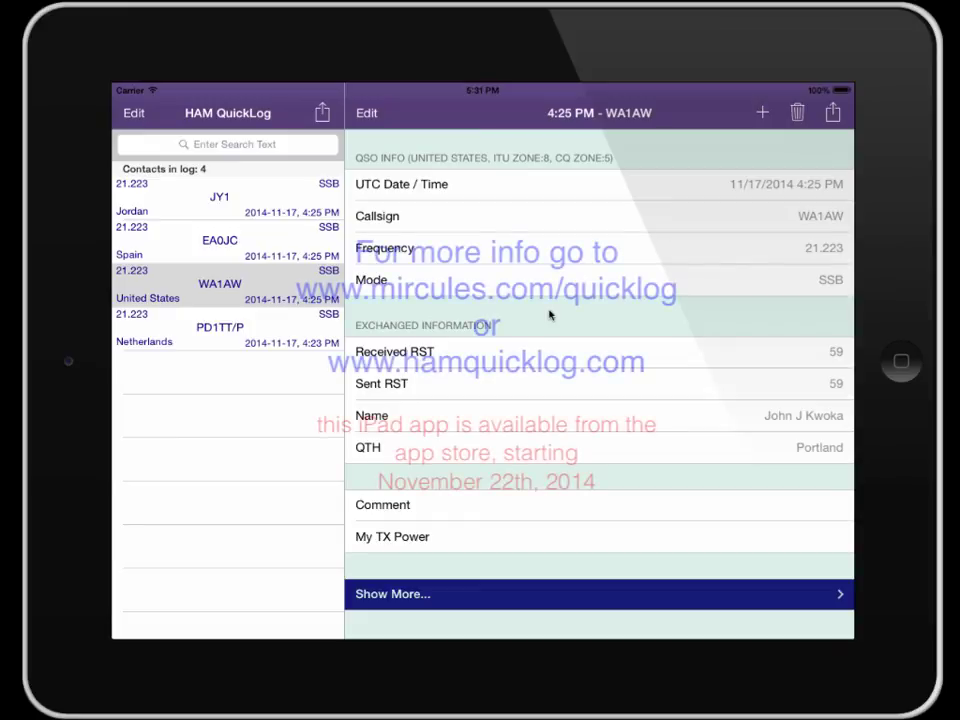